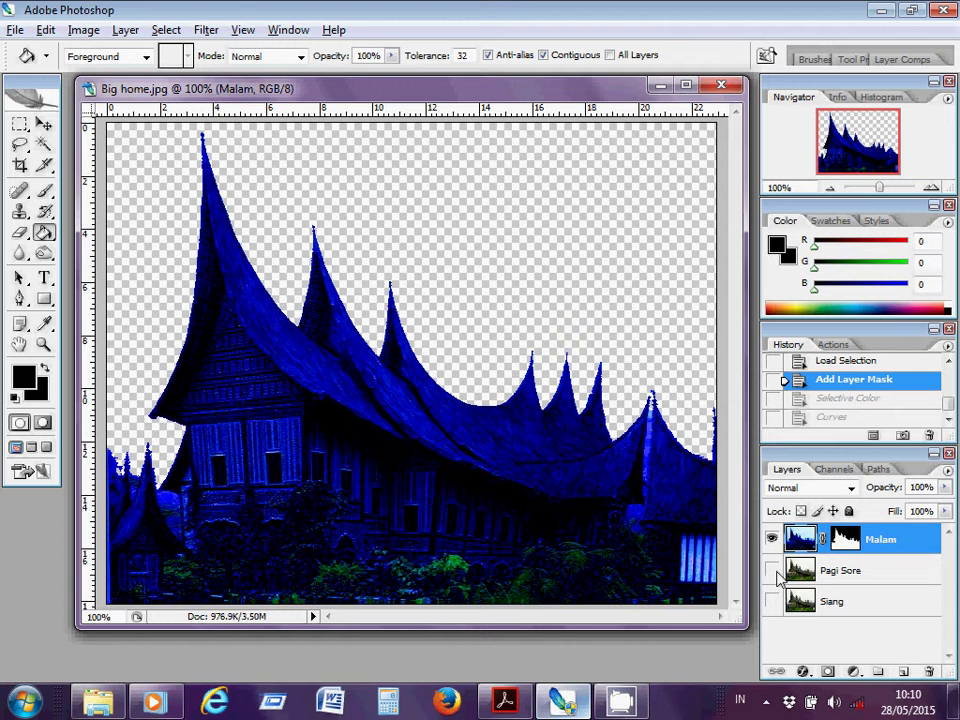
# Show the Pagi Sore layer, hide the Malam layer and make Pagi Sore the active layer.
pyautogui.click(772, 570)
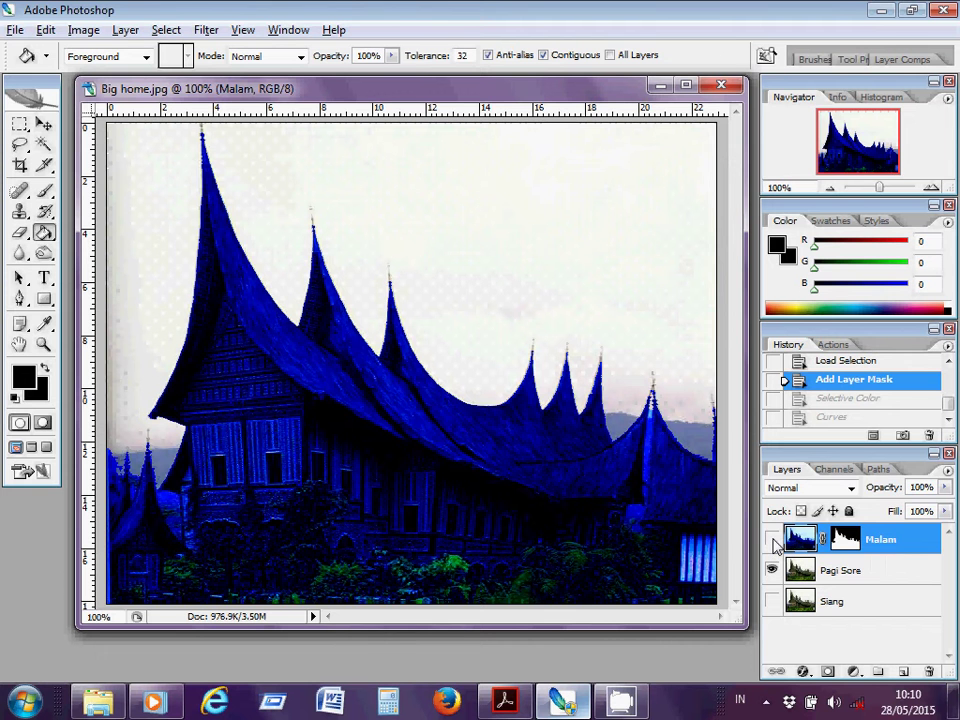
pyautogui.click(772, 540)
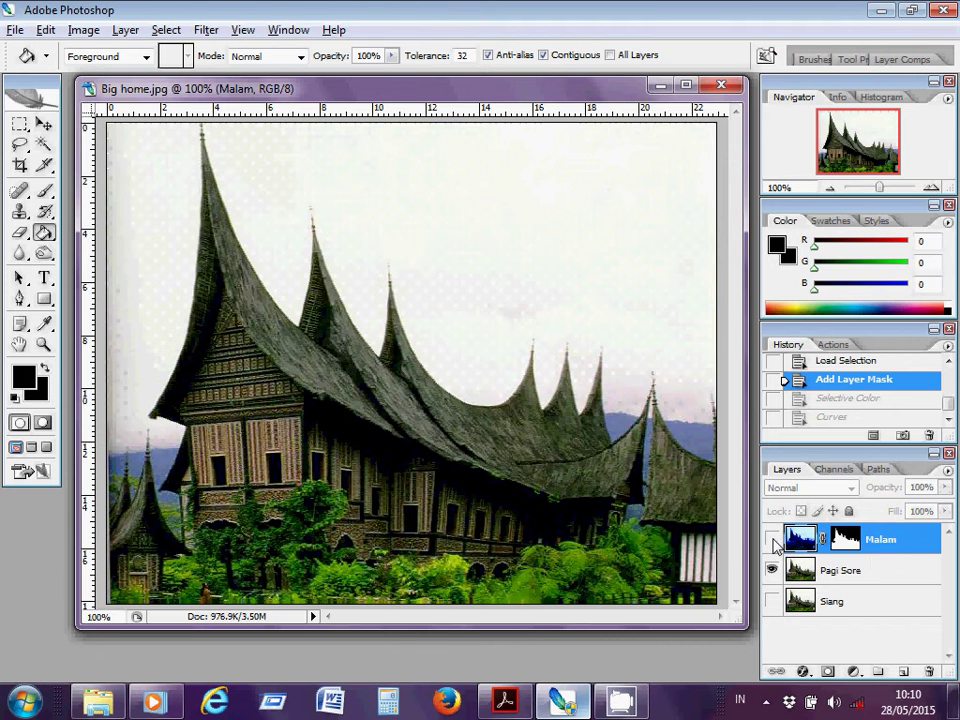
pyautogui.click(845, 577)
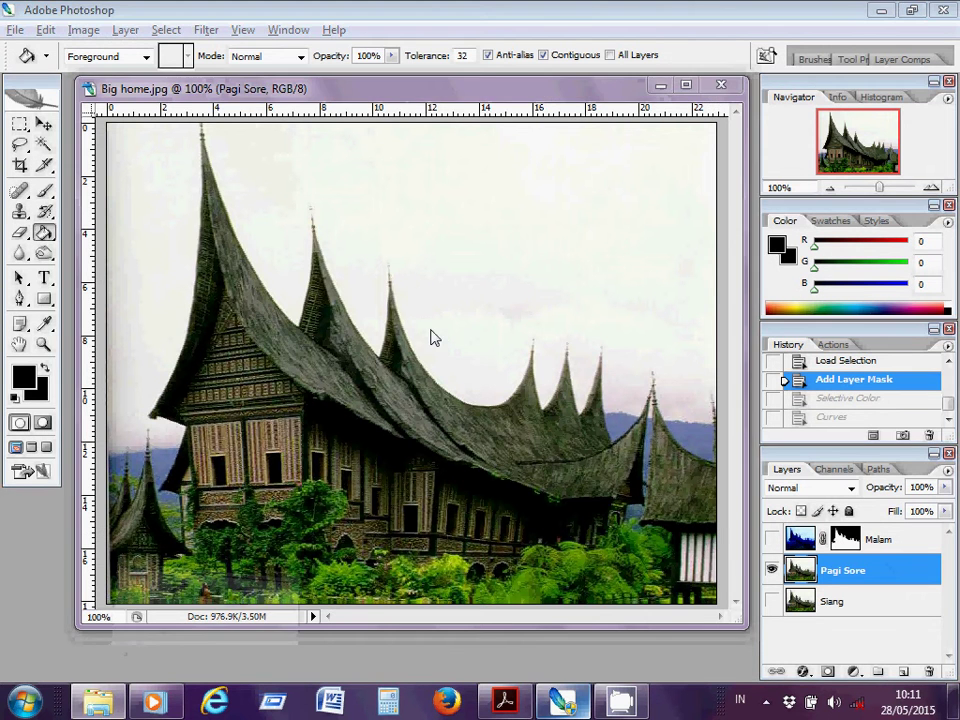
# Check the instructions in the other window and open the Selective Color adjustment for the Pagi Sore layer.
pyautogui.hotkey('alt', 'Tab')
pyautogui.hotkey('alt', 'Tab')
pyautogui.hotkey('alt', 'Tab')
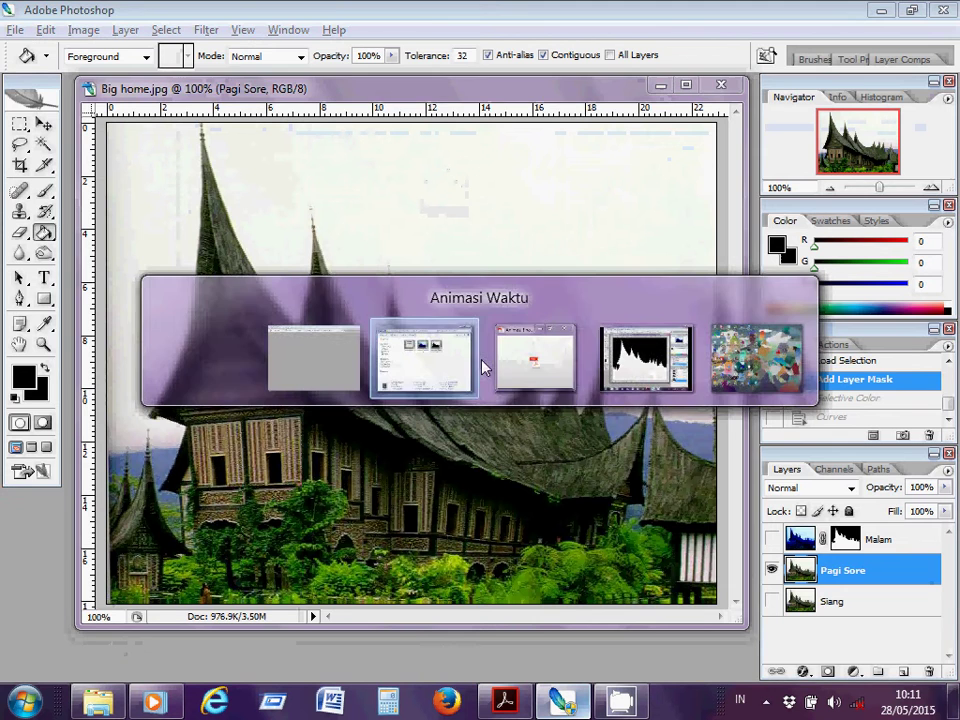
pyautogui.press('Tab')
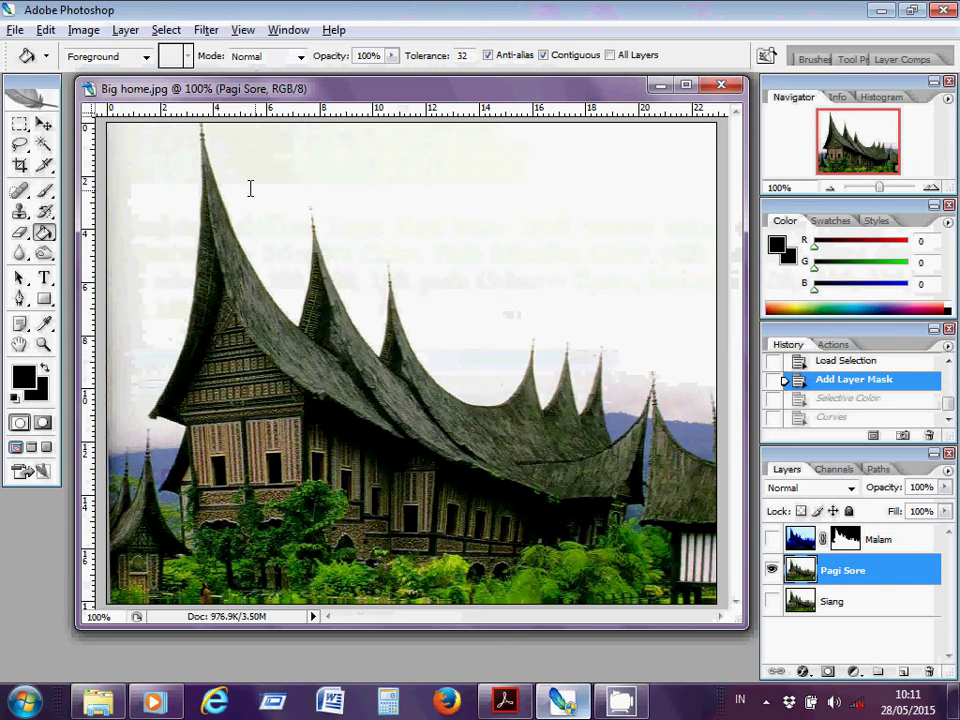
pyautogui.click(84, 30)
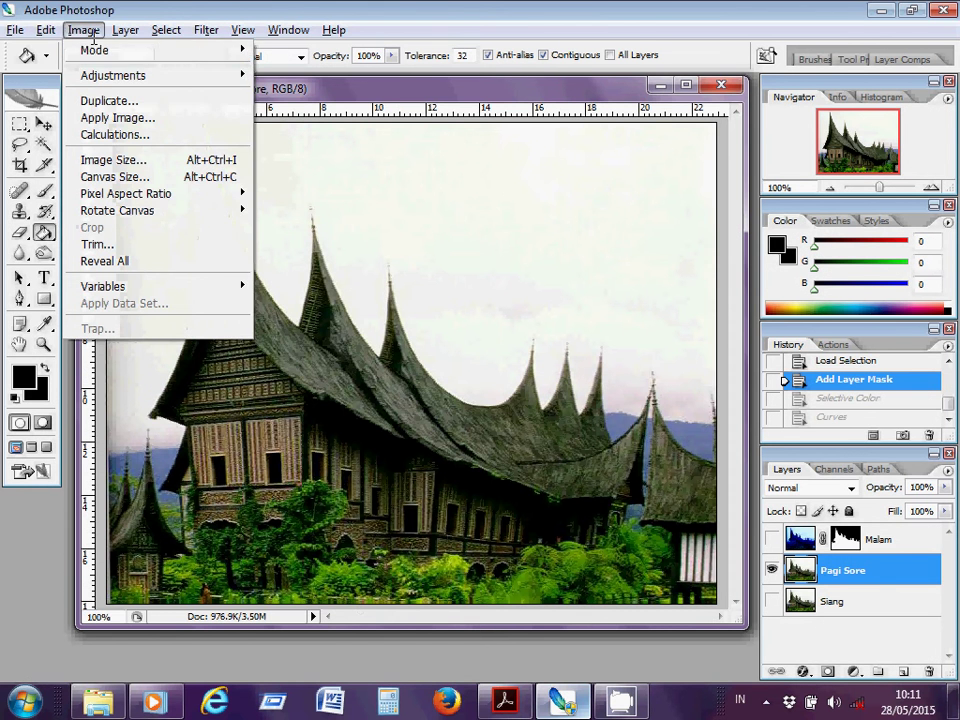
pyautogui.moveTo(133, 72)
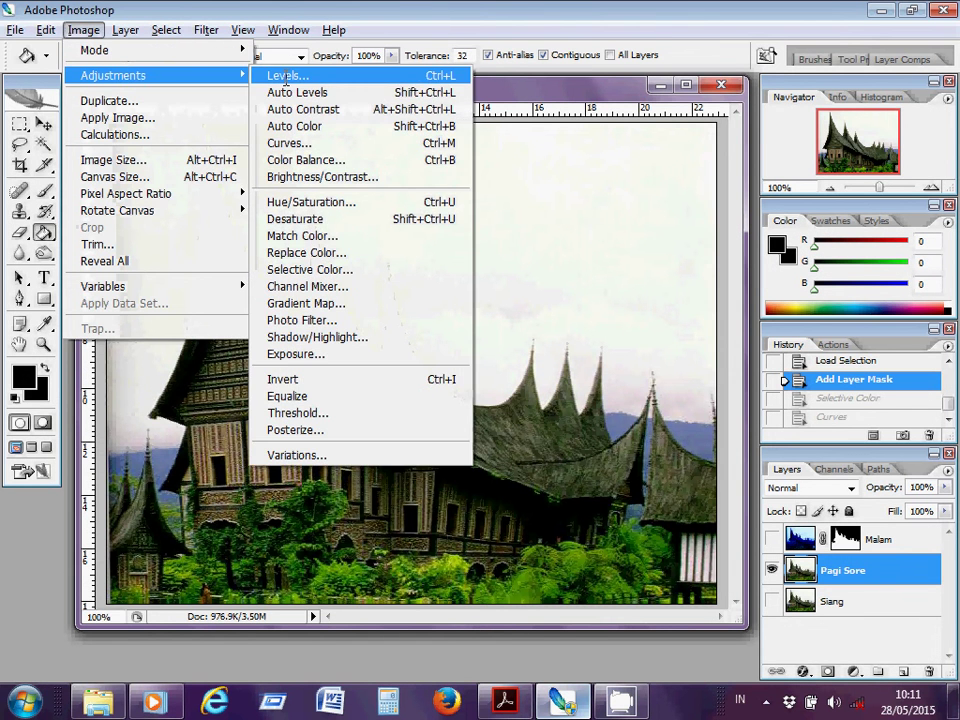
pyautogui.click(318, 270)
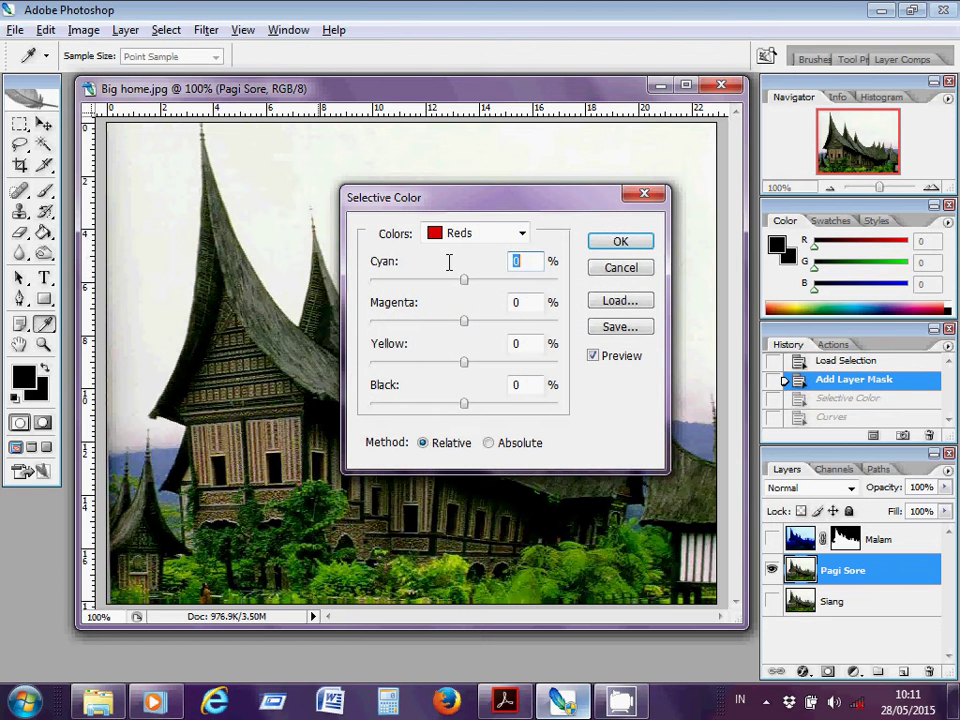
# For the Blues in Selective Color, set Cyan to -100% and Magenta, Yellow and Black to 100%.
pyautogui.click(521, 233)
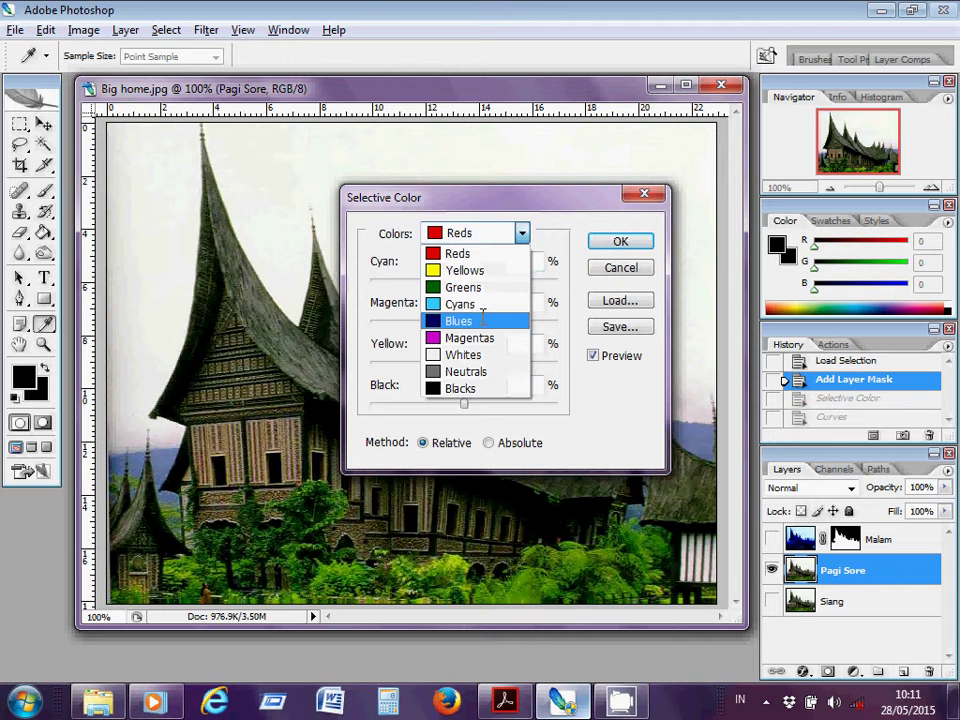
pyautogui.click(482, 318)
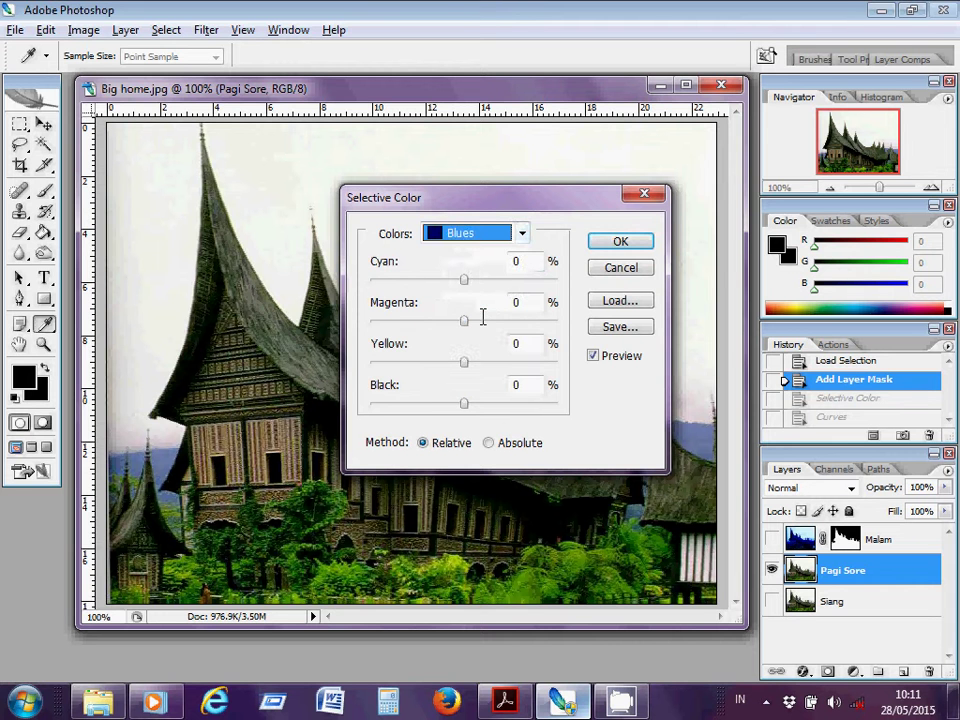
pyautogui.click(513, 262)
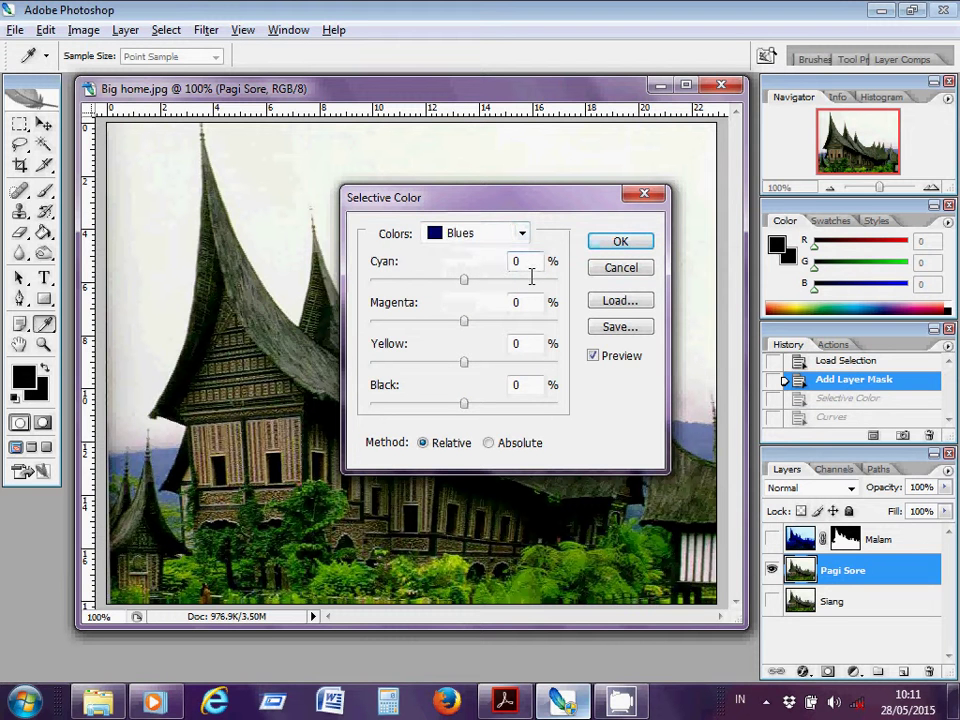
pyautogui.write('-')
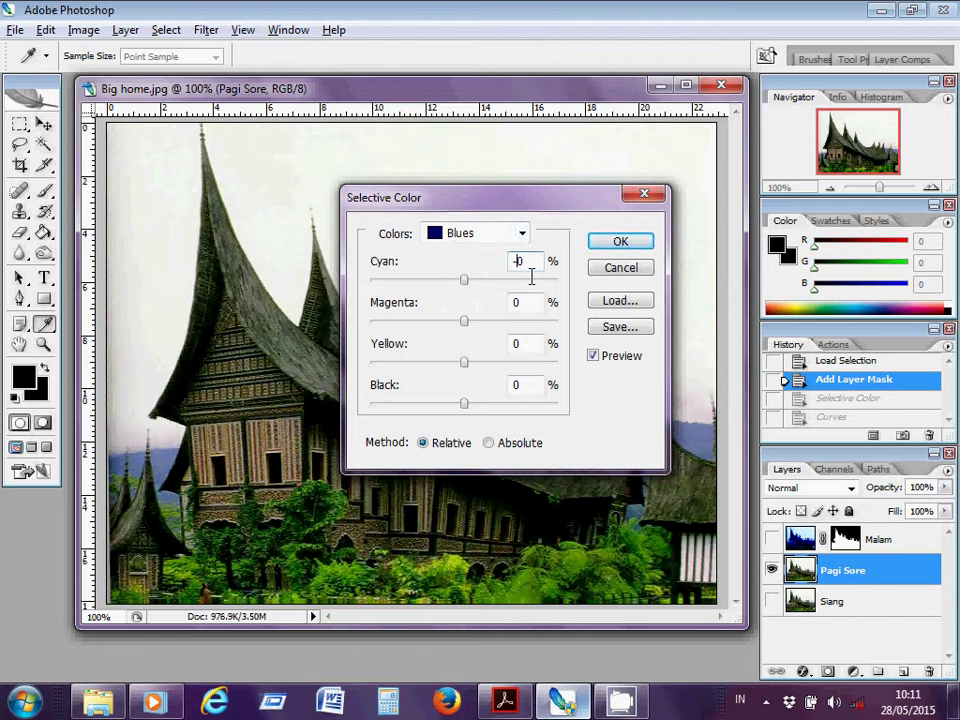
pyautogui.write('10')
pyautogui.click(513, 302)
pyautogui.write('10')
pyautogui.click(513, 344)
pyautogui.write('1')
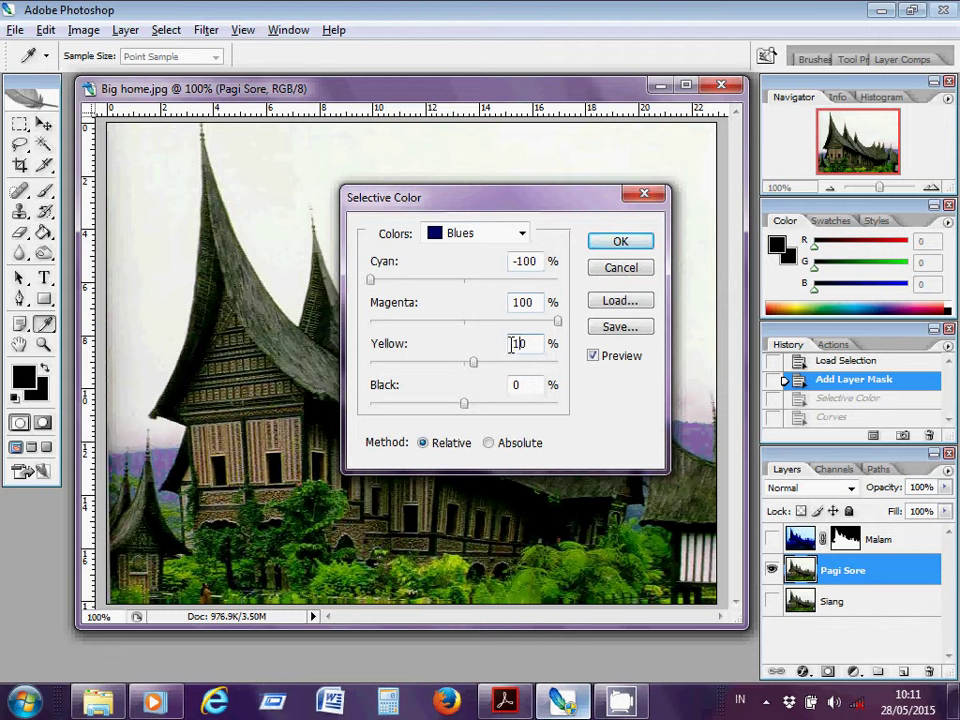
pyautogui.write('0')
pyautogui.click(516, 382)
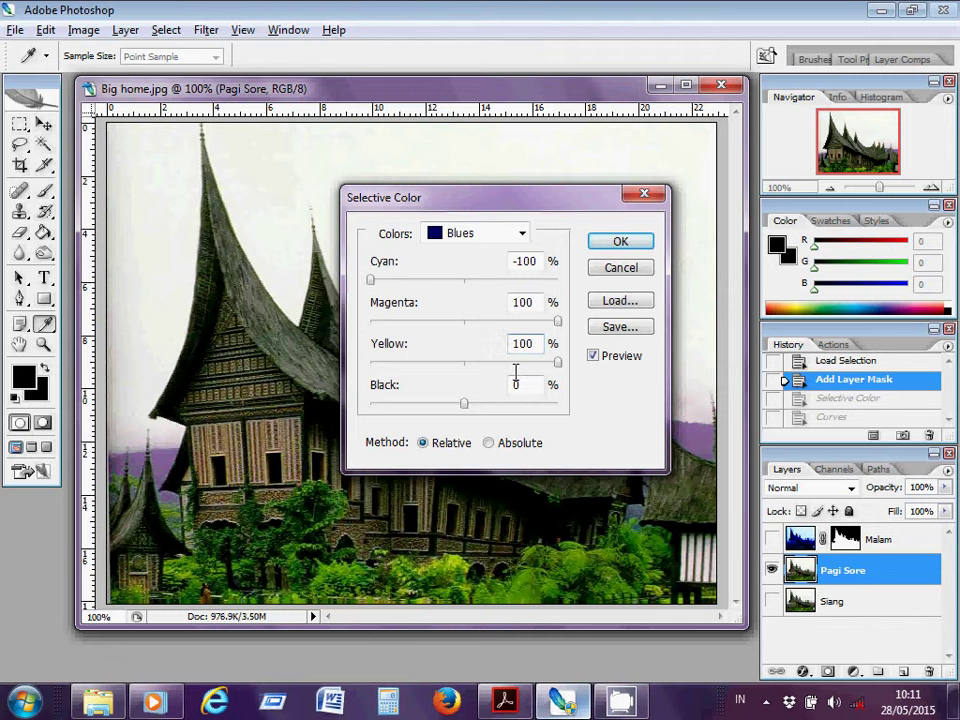
pyautogui.write('10')
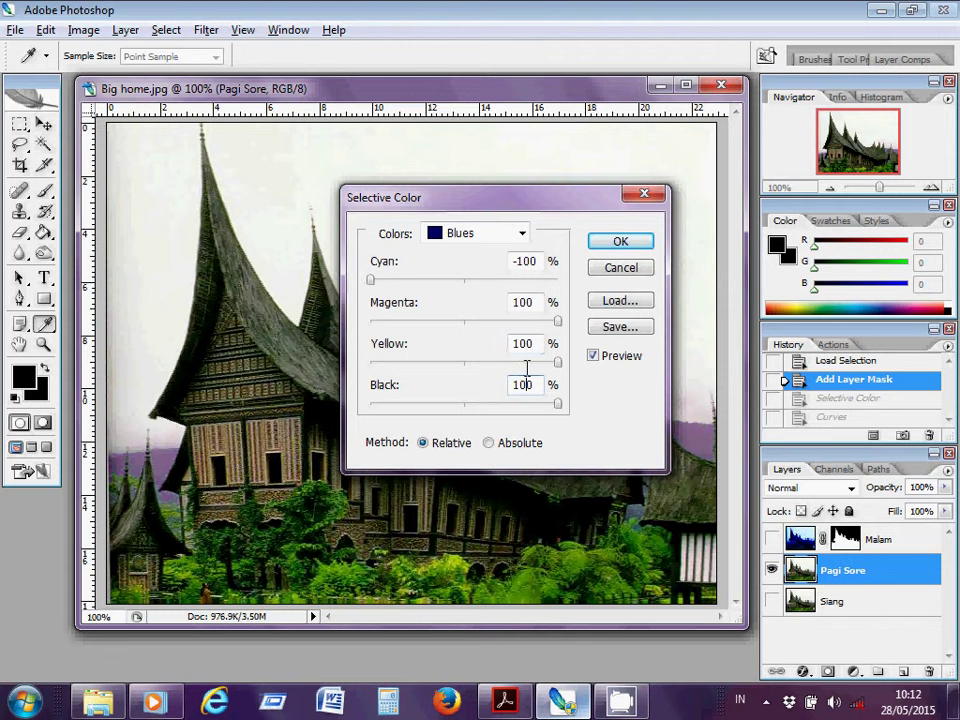
# Choose Cyans as the color to adjust and check its values in step 9 of the PDF tutorial in Acrobat Reader.
pyautogui.click(520, 233)
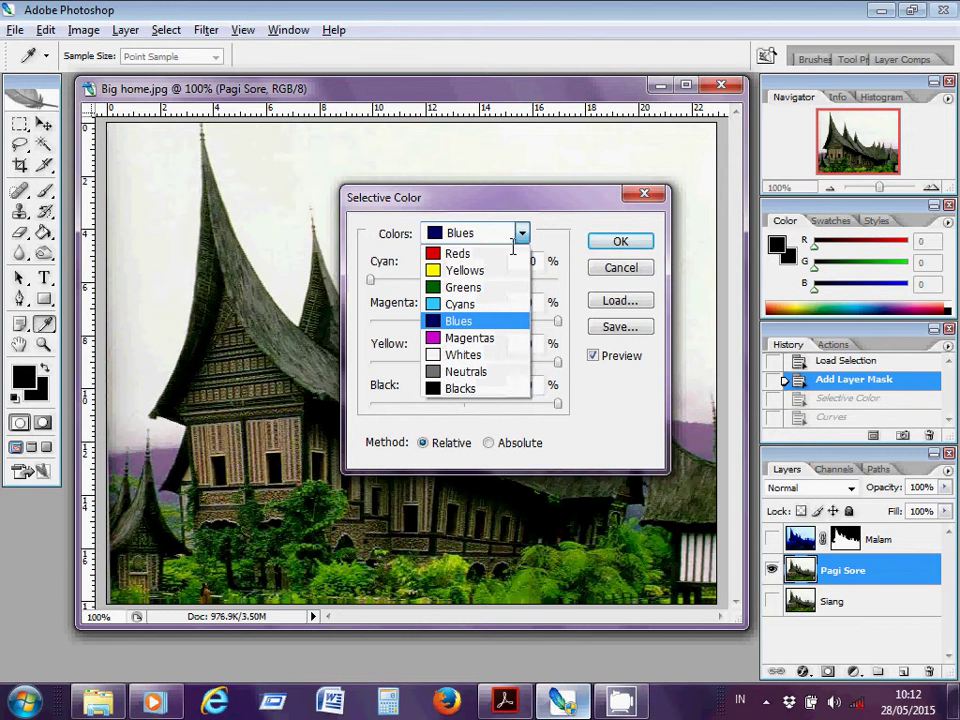
pyautogui.click(489, 304)
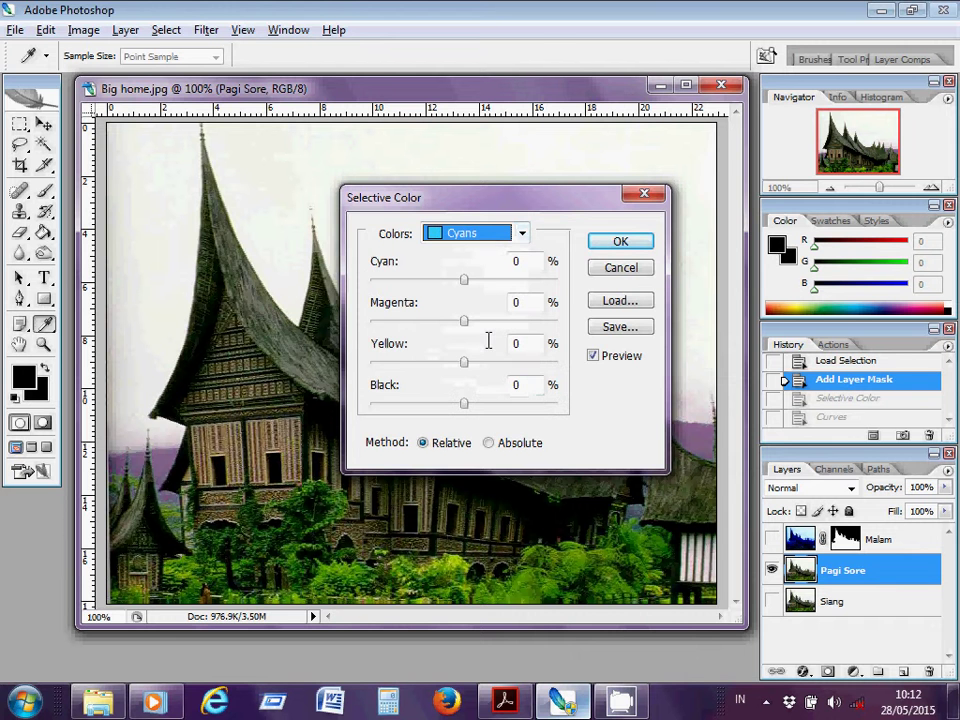
pyautogui.hotkey('alt', 'Tab')
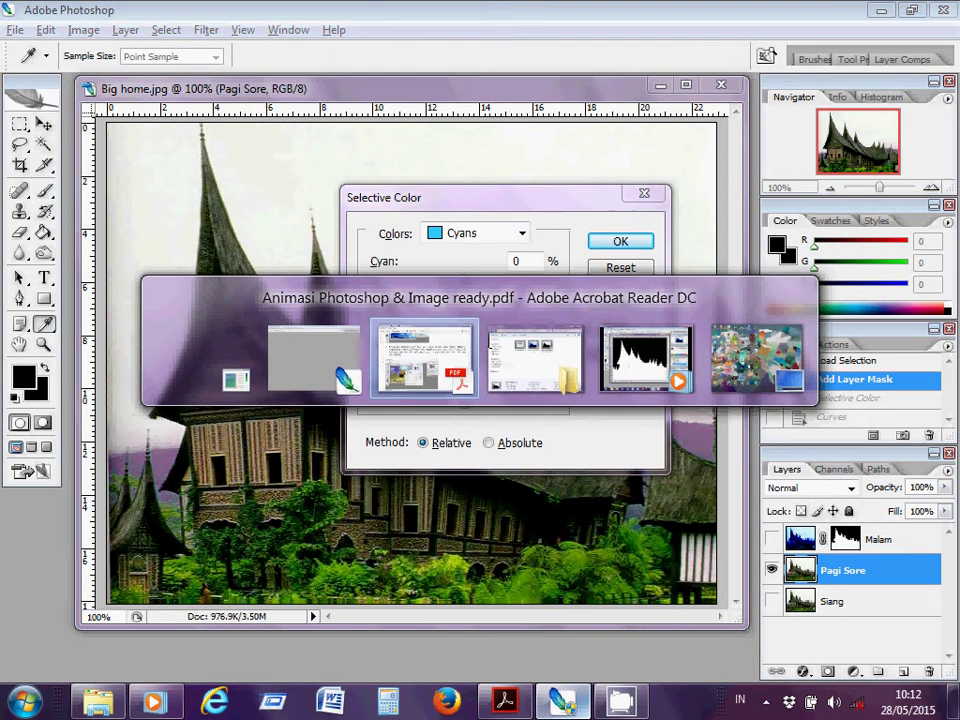
pyautogui.hotkey('alt', 'Tab')
pyautogui.hotkey('alt', 'Tab')
pyautogui.hotkey('alt', 'Tab')
pyautogui.hotkey('alt', 'Tab')
pyautogui.hotkey('alt', 'Tab')
pyautogui.hotkey('alt', 'Tab')
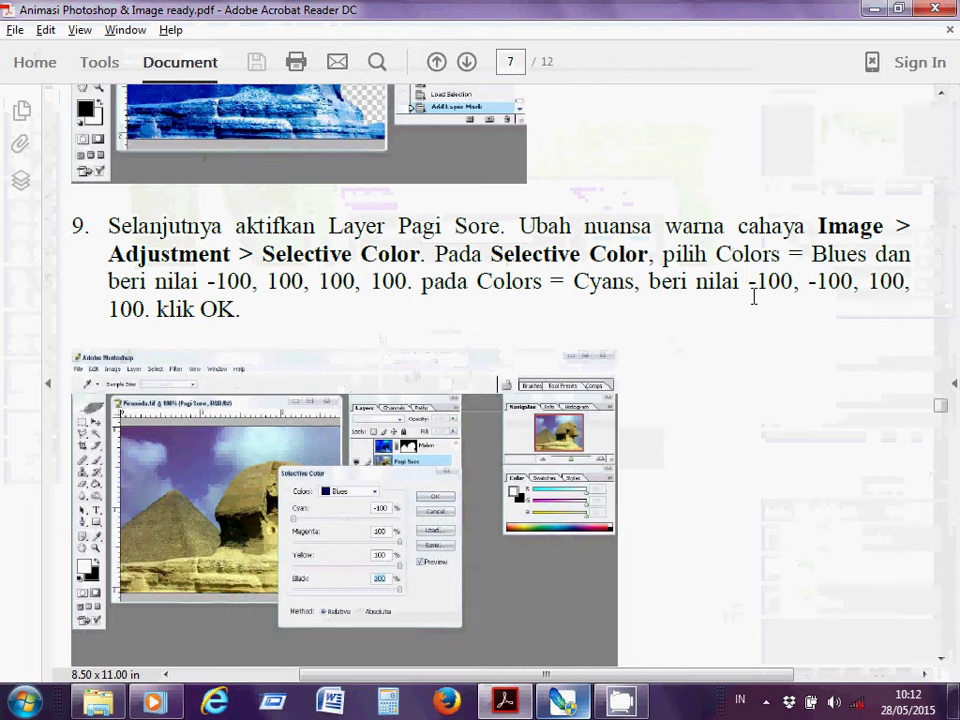
pyautogui.hotkey('alt', 'Tab')
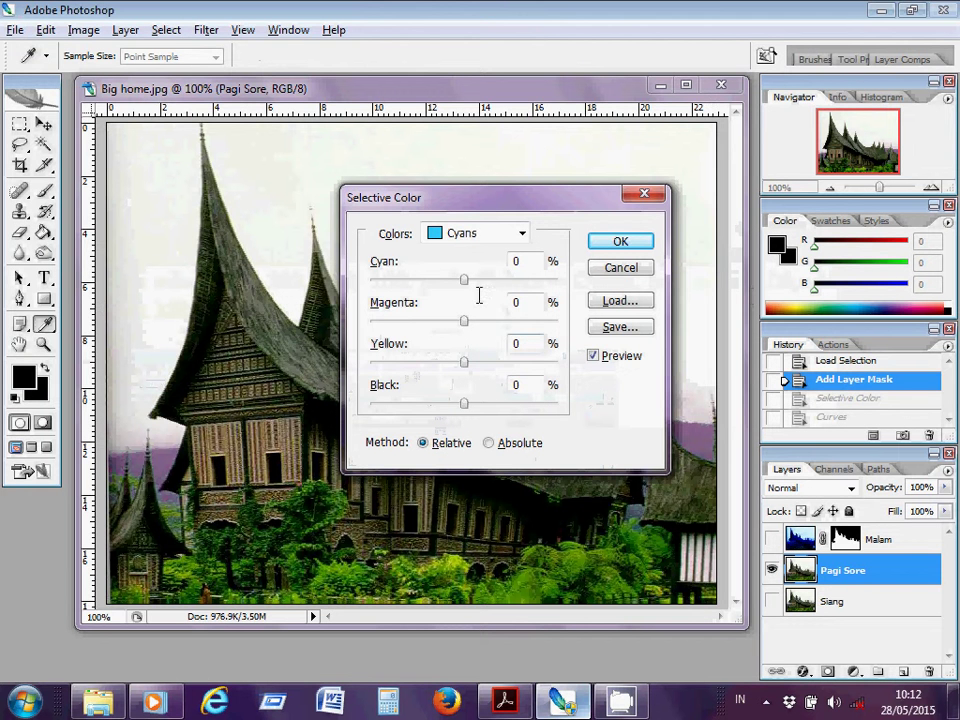
# Set Cyan and Magenta to -100% and Yellow and Black to +100% for the Cyans, and apply the Selective Color adjustment.
pyautogui.moveTo(465, 279); pyautogui.dragTo(370, 282)
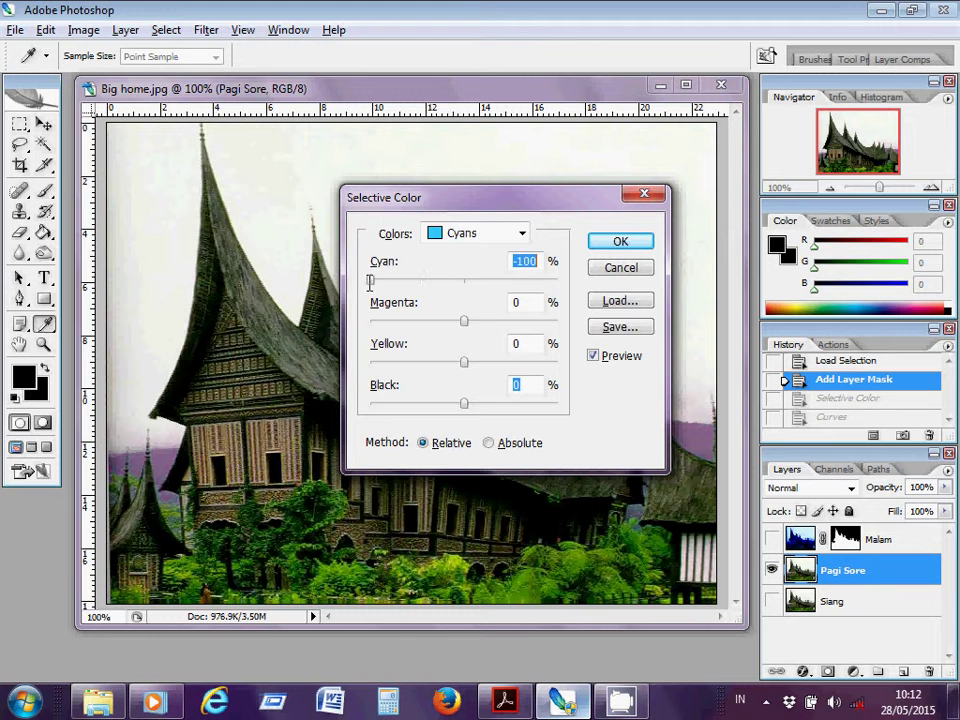
pyautogui.moveTo(465, 320); pyautogui.dragTo(370, 320)
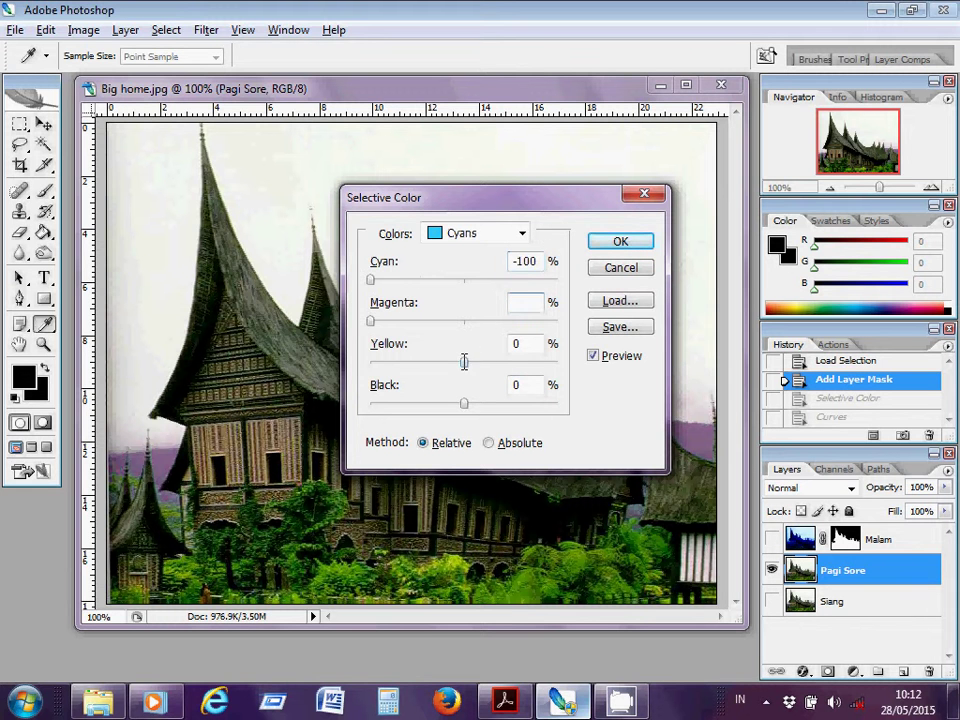
pyautogui.moveTo(464, 361); pyautogui.dragTo(568, 377)
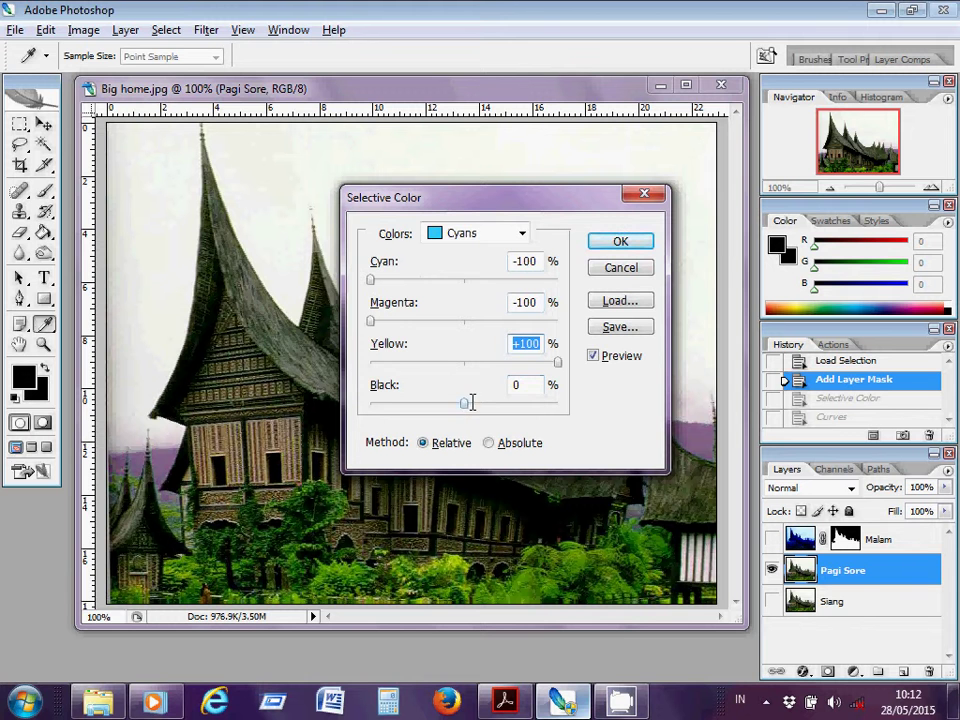
pyautogui.moveTo(472, 402); pyautogui.dragTo(564, 406)
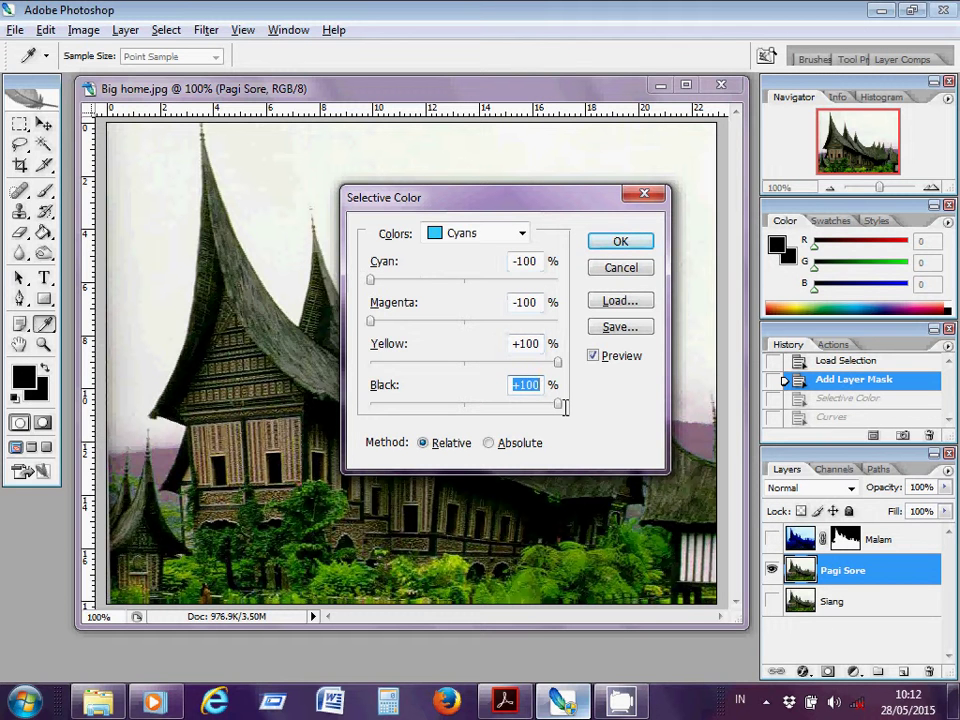
pyautogui.click(620, 241)
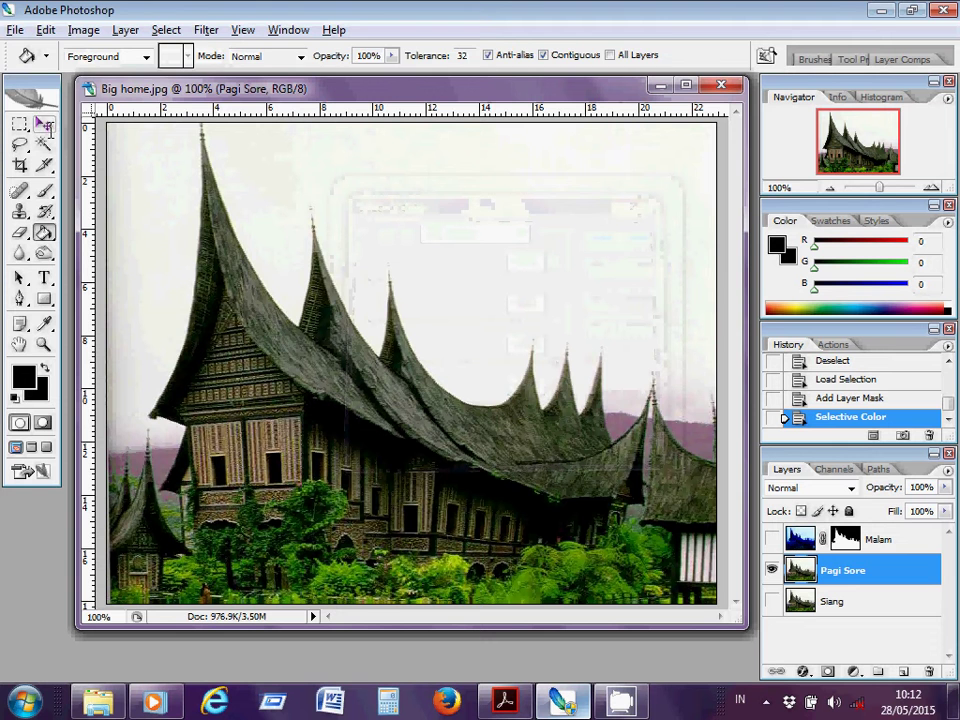
# Activate the Move tool, then open the Curves adjustment for the Pagi Sore layer and place its dialog over the image.
pyautogui.click(44, 124)
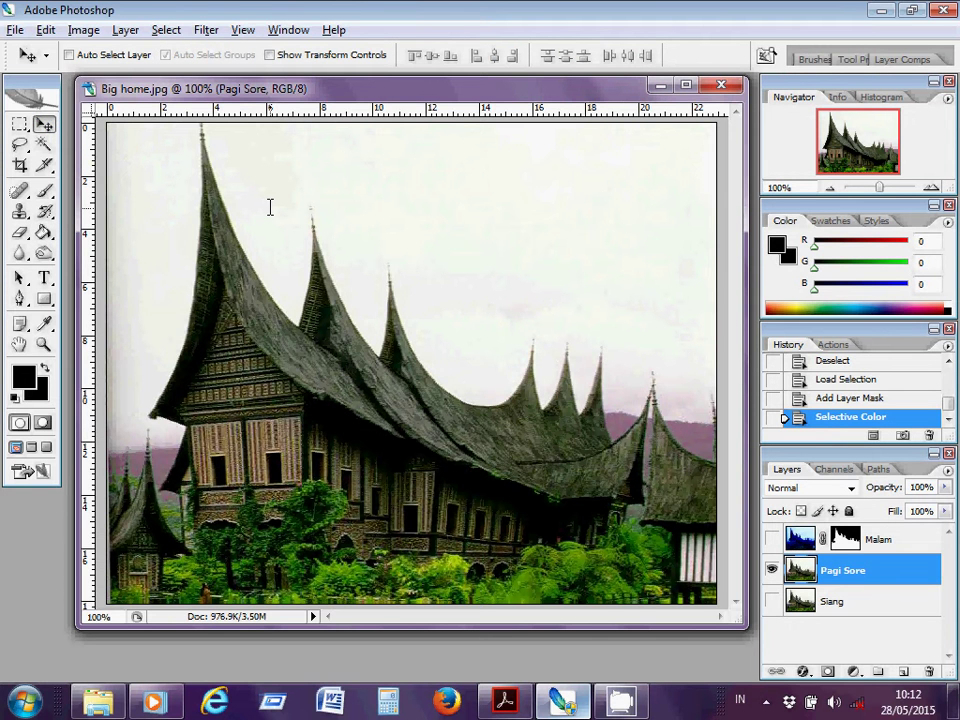
pyautogui.click(84, 30)
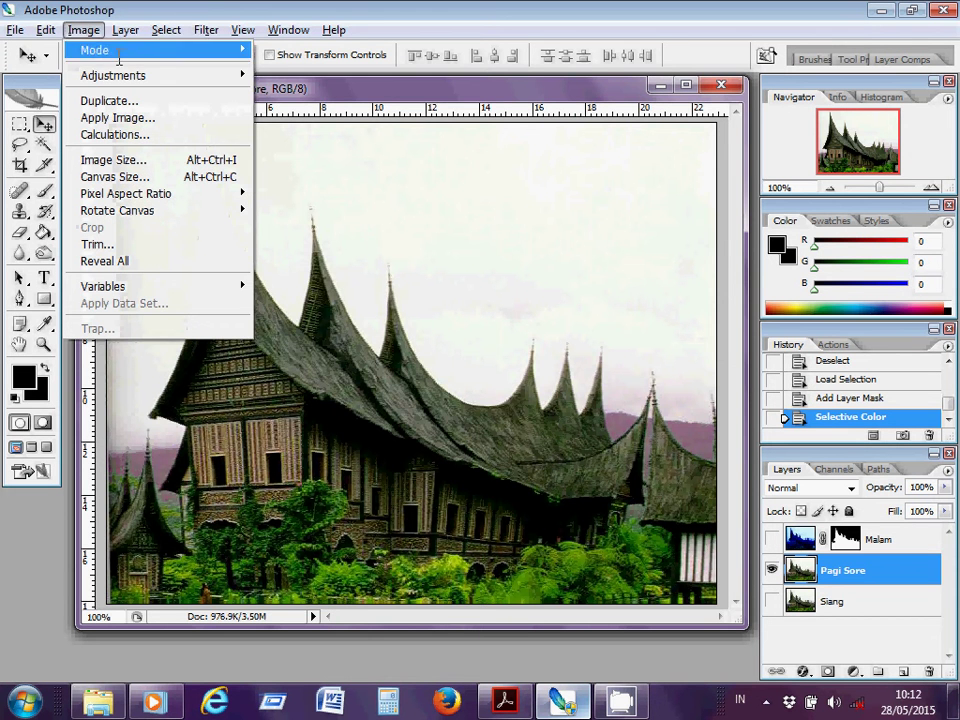
pyautogui.moveTo(125, 75)
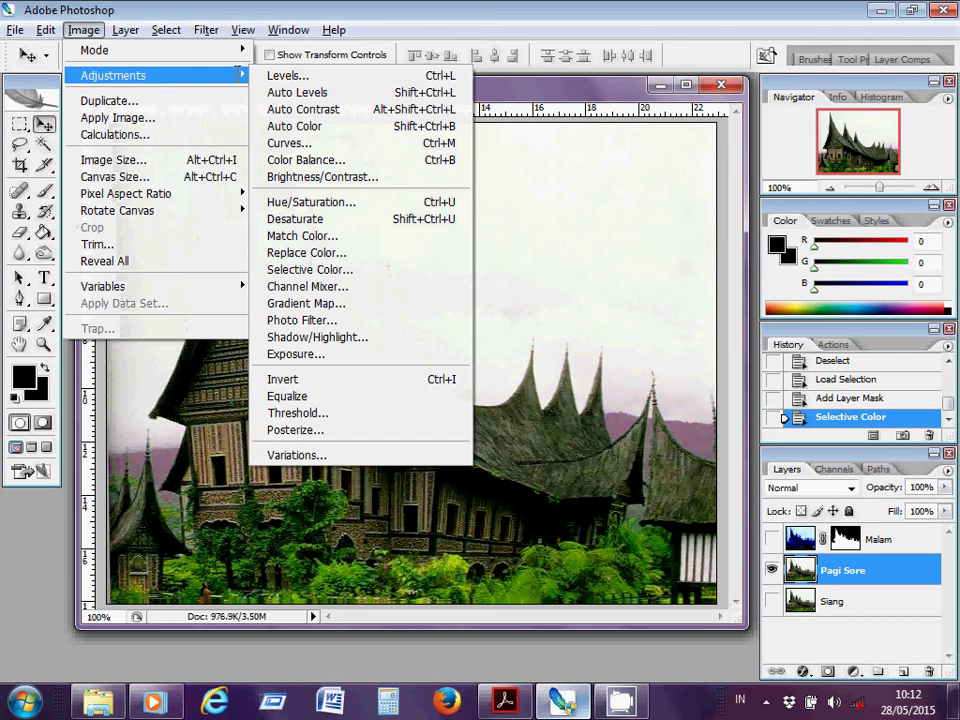
pyautogui.click(315, 145)
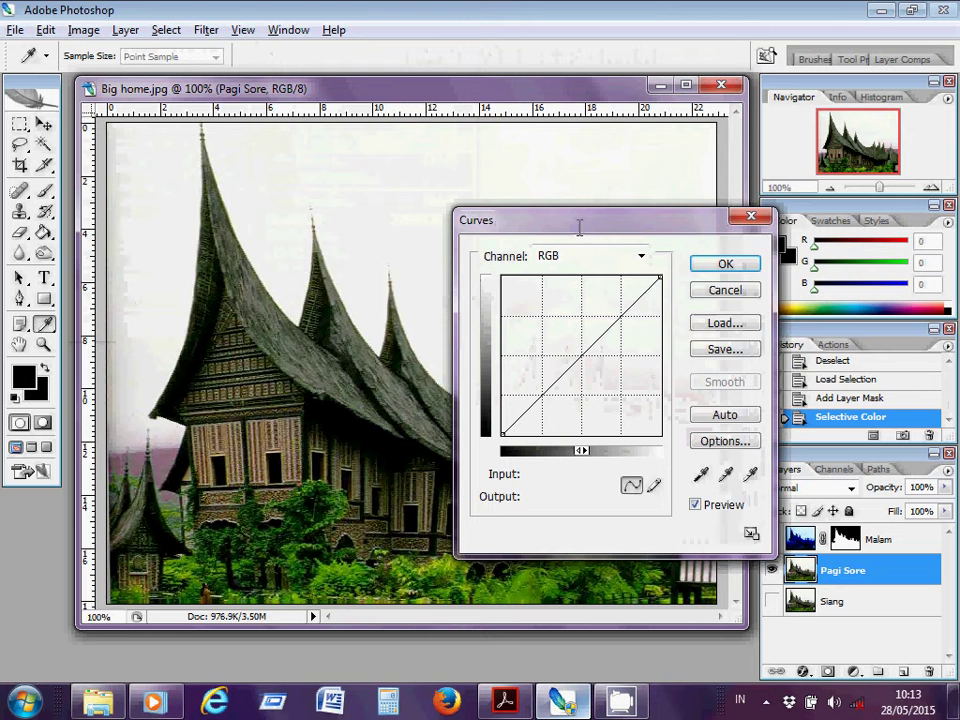
pyautogui.moveTo(583, 221); pyautogui.dragTo(465, 211)
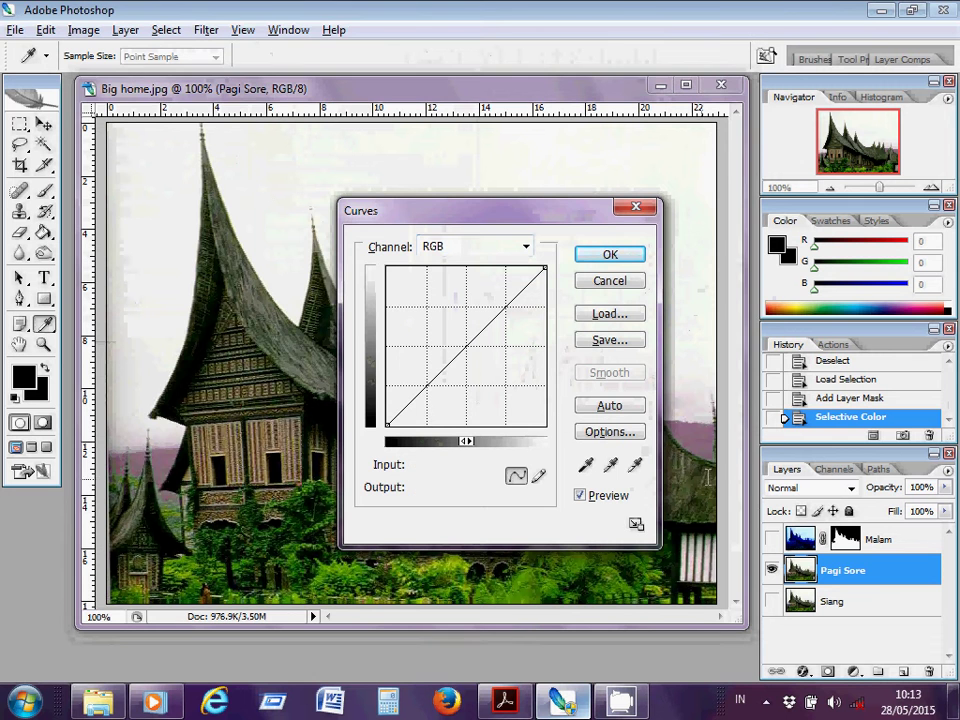
# Switch to the PDF tutorial in Acrobat Reader and read step 10 for the Curves input and output values of each channel.
pyautogui.hotkey('alt', 'Tab')
pyautogui.hotkey('alt', 'Tab')
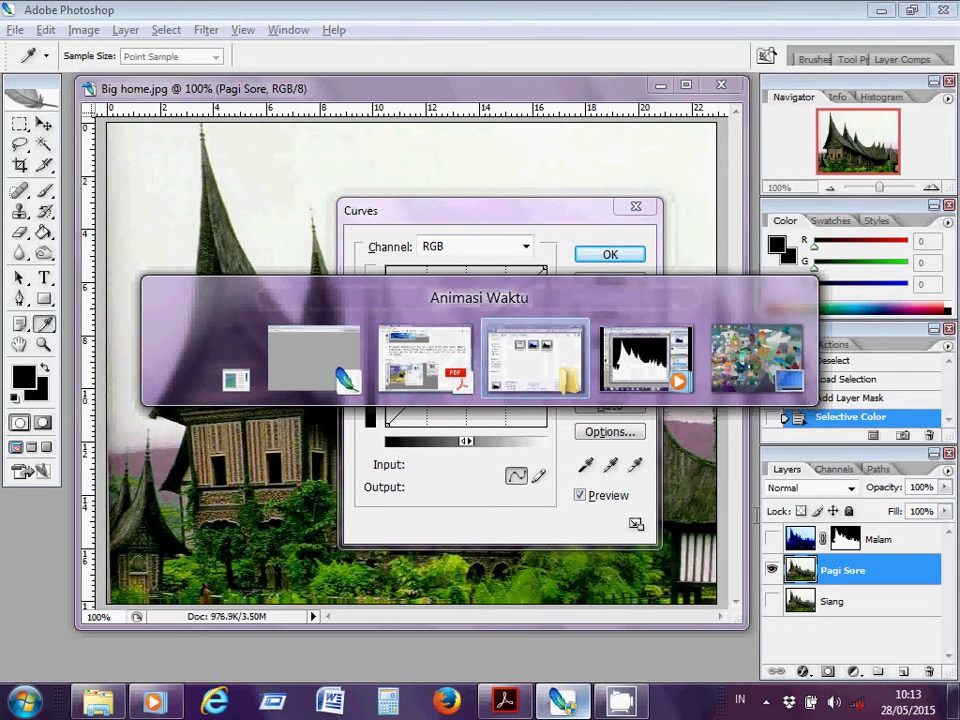
pyautogui.hotkey('alt', 'shift', 'Tab')
pyautogui.hotkey('alt', 'shift', 'Tab')
pyautogui.hotkey('alt', 'shift', 'Tab')
pyautogui.hotkey('alt', 'Tab')
pyautogui.hotkey('alt', 'Tab')
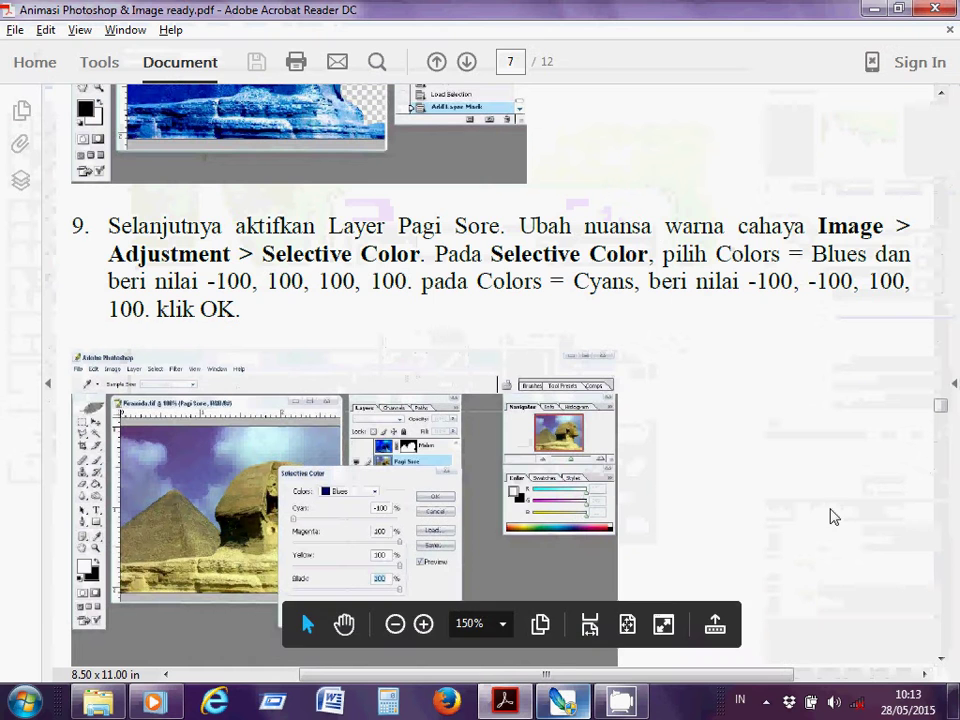
pyautogui.scroll(-5, 940, 662)
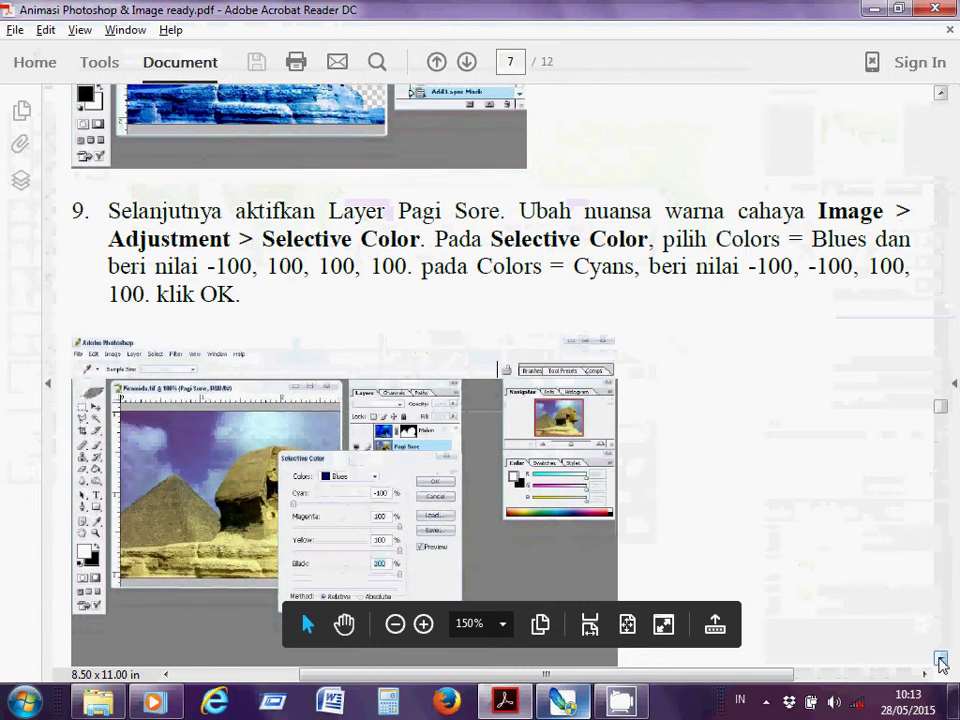
pyautogui.scroll(-10, 940, 662)
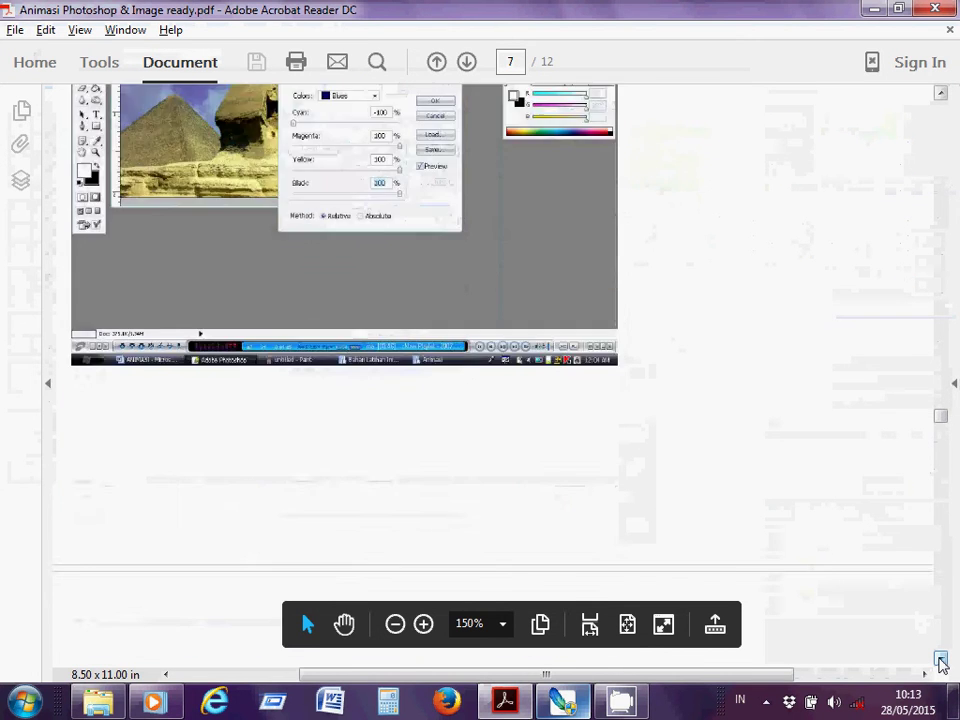
pyautogui.scroll(-1, 940, 662)
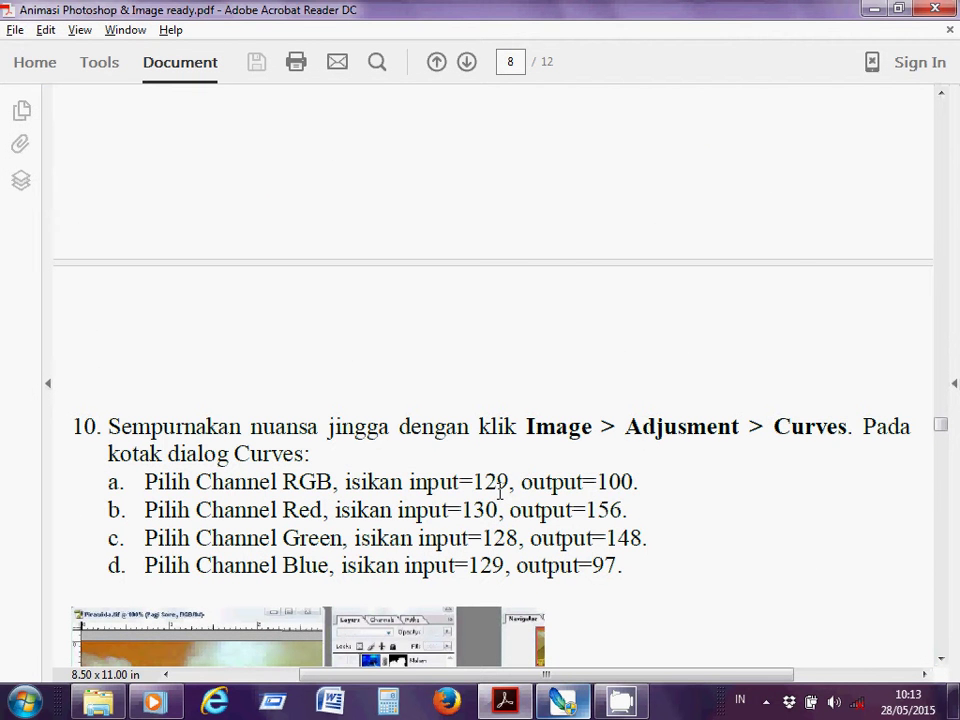
# Return to Photoshop and place a point on the RGB curve at input 129, output 99, checking it against step 10 of the PDF.
pyautogui.hotkey('alt', 'Tab')
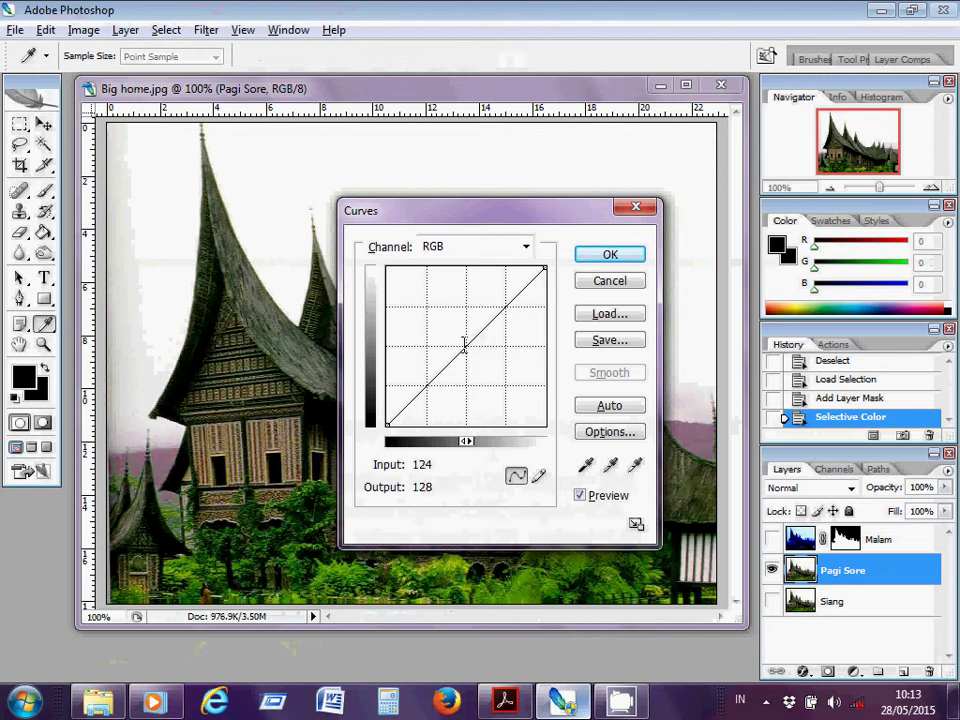
pyautogui.moveTo(461, 354)
pyautogui.mouseDown()
pyautogui.moveTo(455, 326)
pyautogui.moveTo(463, 384)
pyautogui.moveTo(463, 358)
pyautogui.moveTo(466, 372)
pyautogui.mouseUp()
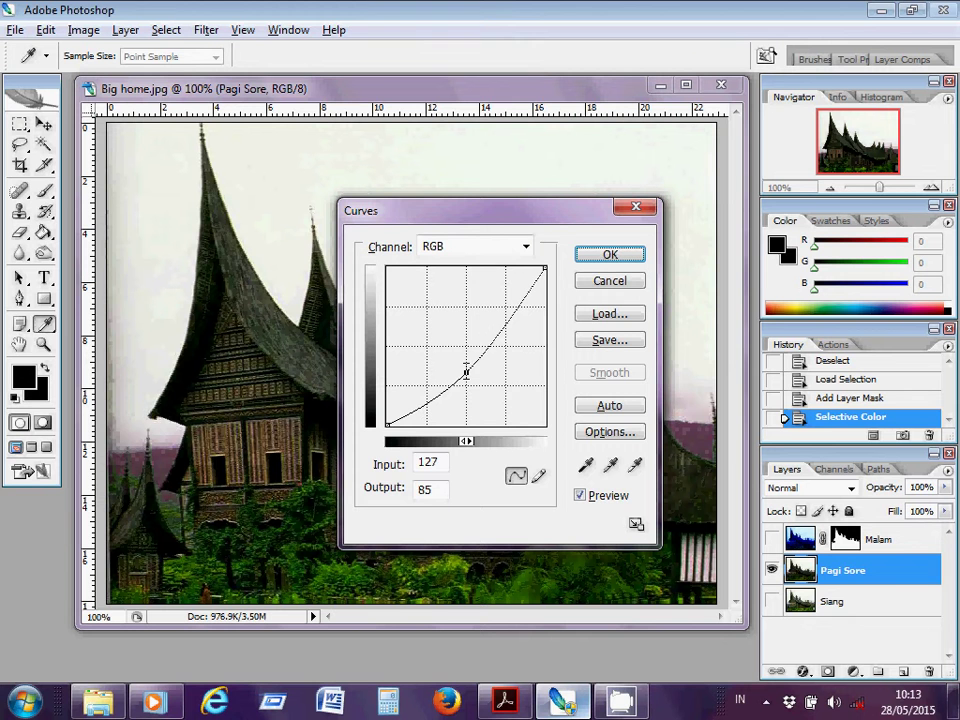
pyautogui.moveTo(466, 372)
pyautogui.mouseDown()
pyautogui.moveTo(486, 371)
pyautogui.moveTo(448, 371)
pyautogui.moveTo(499, 371)
pyautogui.moveTo(437, 374)
pyautogui.moveTo(486, 370)
pyautogui.moveTo(471, 374)
pyautogui.moveTo(471, 335)
pyautogui.moveTo(469, 423)
pyautogui.moveTo(466, 362)
pyautogui.mouseUp()
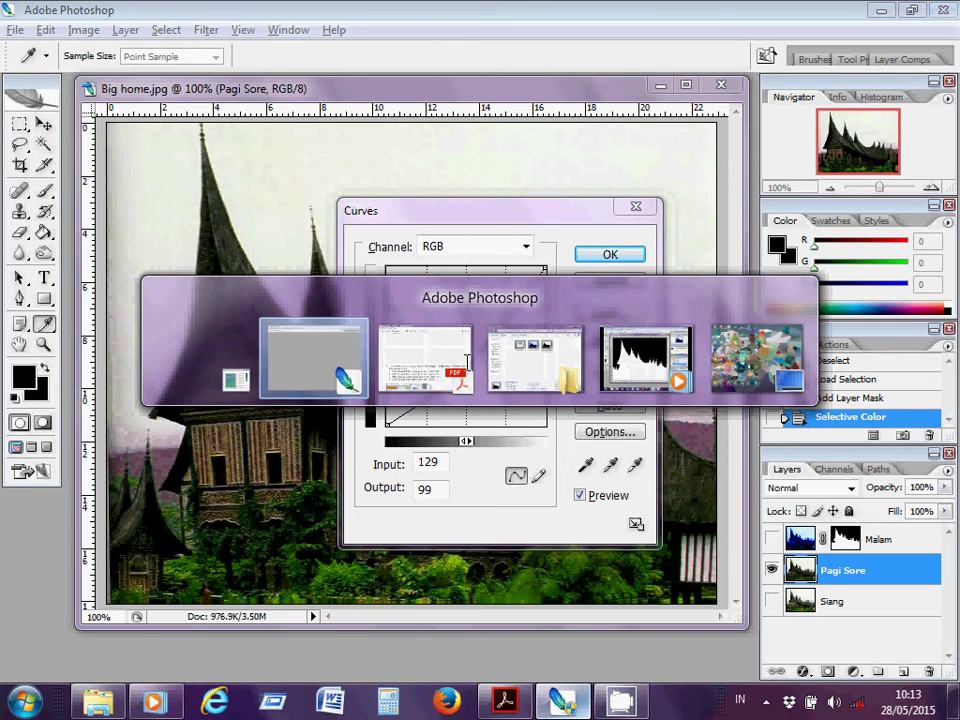
pyautogui.hotkey('alt', 'Tab')
pyautogui.hotkey('alt', 'Tab')
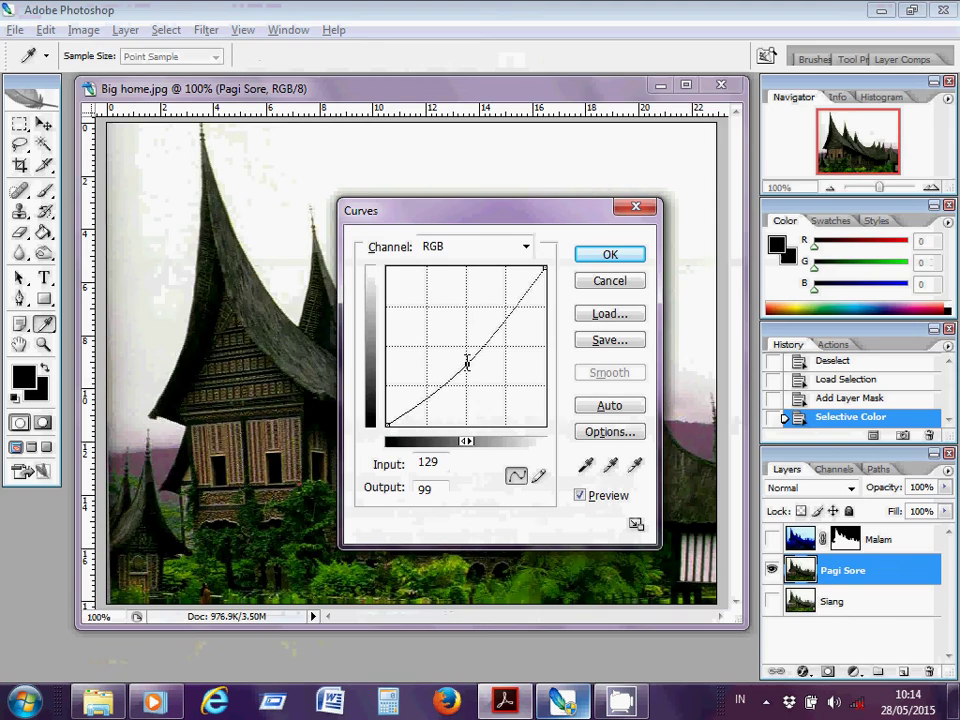
pyautogui.hotkey('alt', 'Tab')
pyautogui.hotkey('alt', 'Tab')
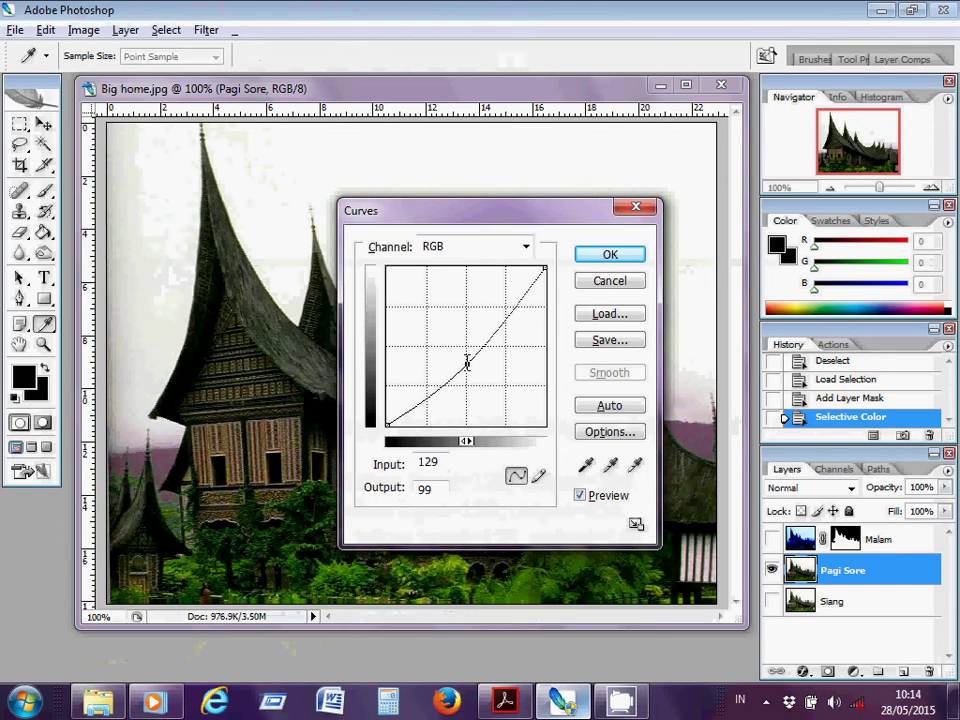
pyautogui.hotkey('alt', 'Tab')
pyautogui.hotkey('alt', 'Tab')
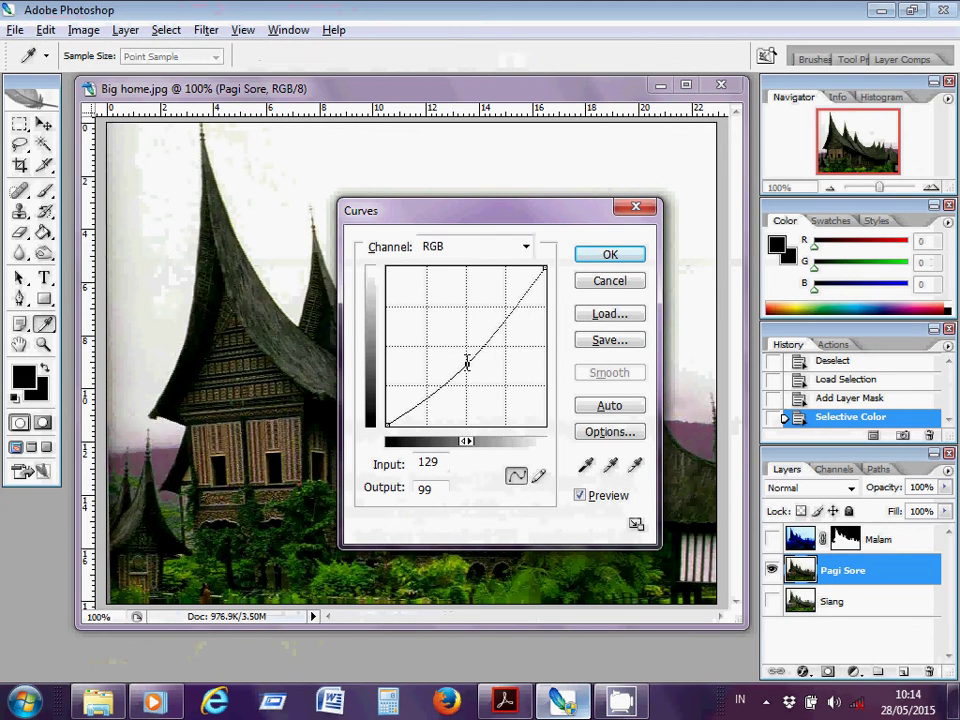
# Place a point on the Red channel curve at input 130, output 156, and check the values in the PDF tutorial.
pyautogui.click(524, 246)
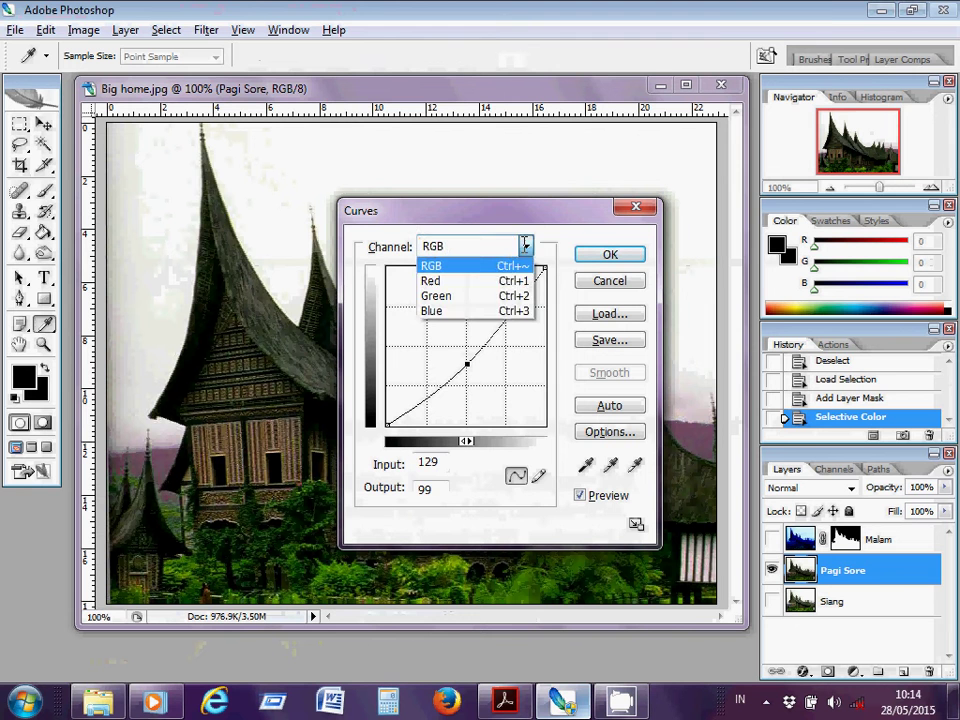
pyautogui.click(478, 280)
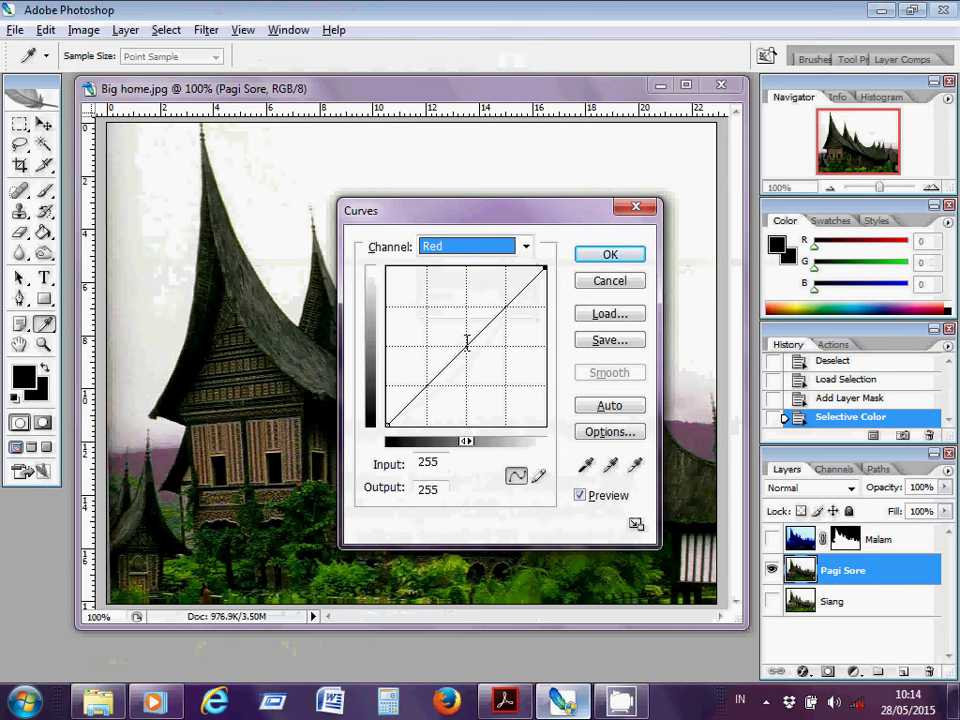
pyautogui.moveTo(467, 344)
pyautogui.mouseDown()
pyautogui.moveTo(467, 356)
pyautogui.moveTo(467, 327)
pyautogui.mouseUp()
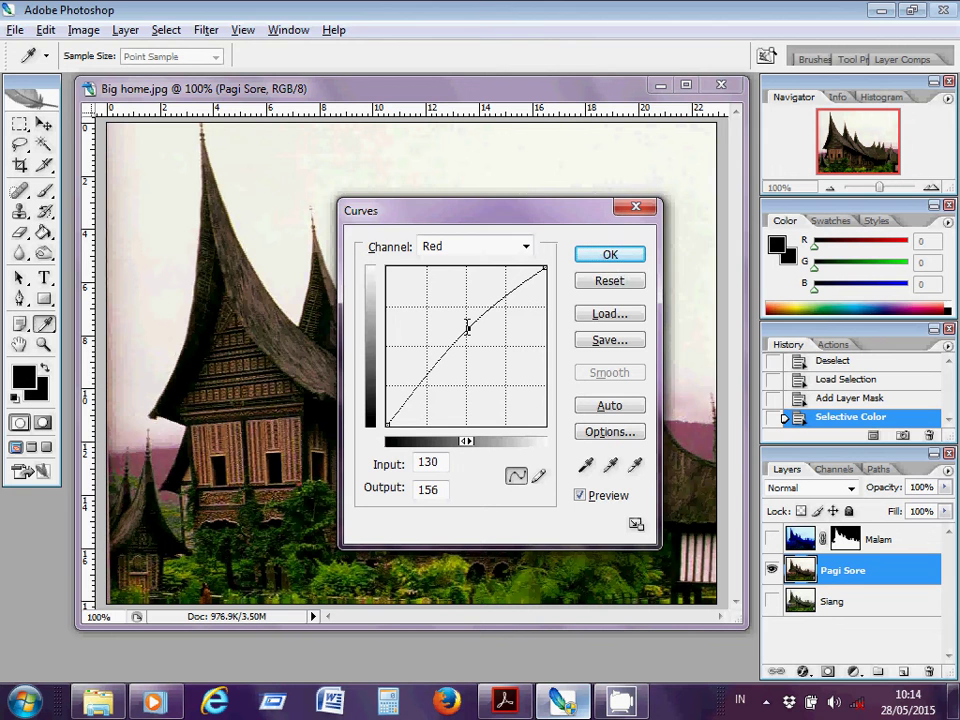
pyautogui.hotkey('alt', 'Tab')
pyautogui.hotkey('alt', 'Tab')
pyautogui.hotkey('alt', 'Tab')
pyautogui.hotkey('alt', 'Tab')
pyautogui.hotkey('alt', 'Tab')
pyautogui.hotkey('alt', 'Tab')
pyautogui.hotkey('alt', 'Tab')
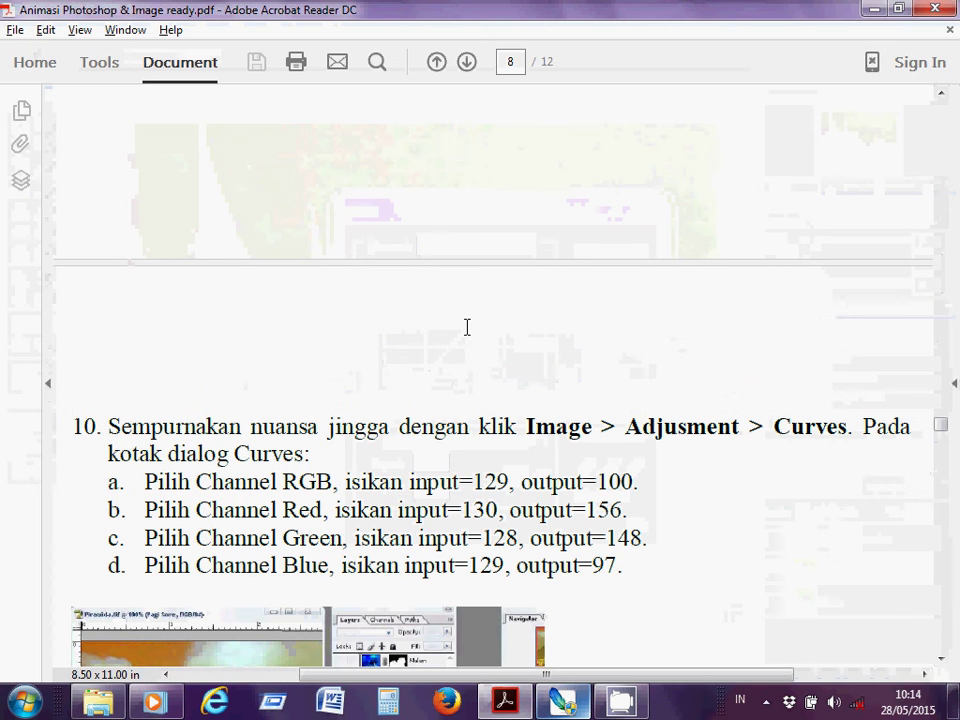
pyautogui.hotkey('alt', 'Tab')
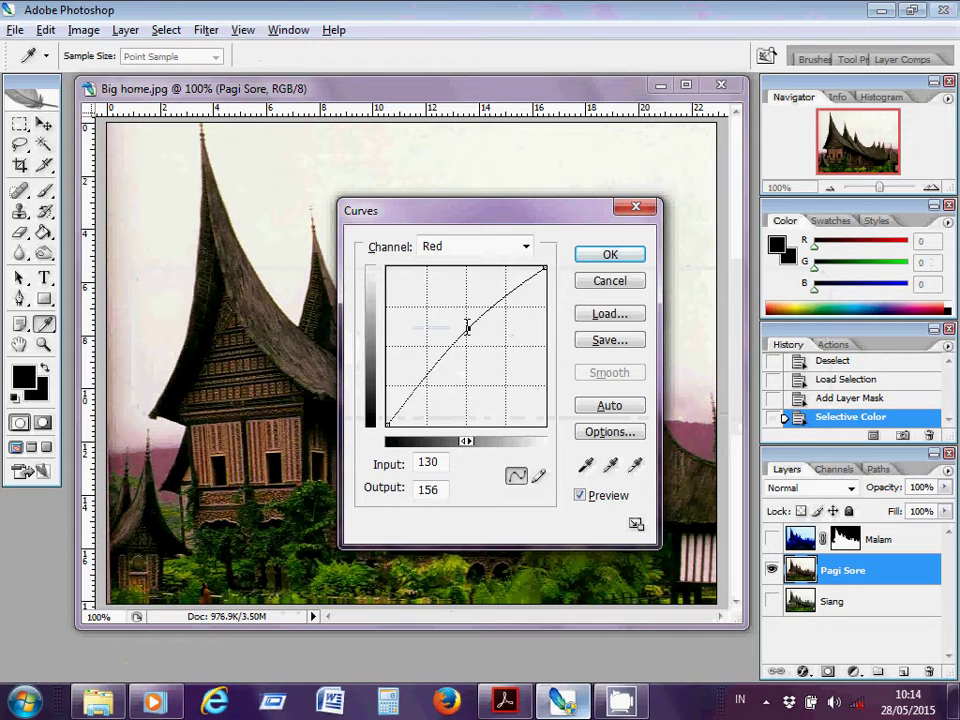
# Place a point on the Green channel curve at input 128, output 147, and check the values in the PDF tutorial.
pyautogui.click(525, 246)
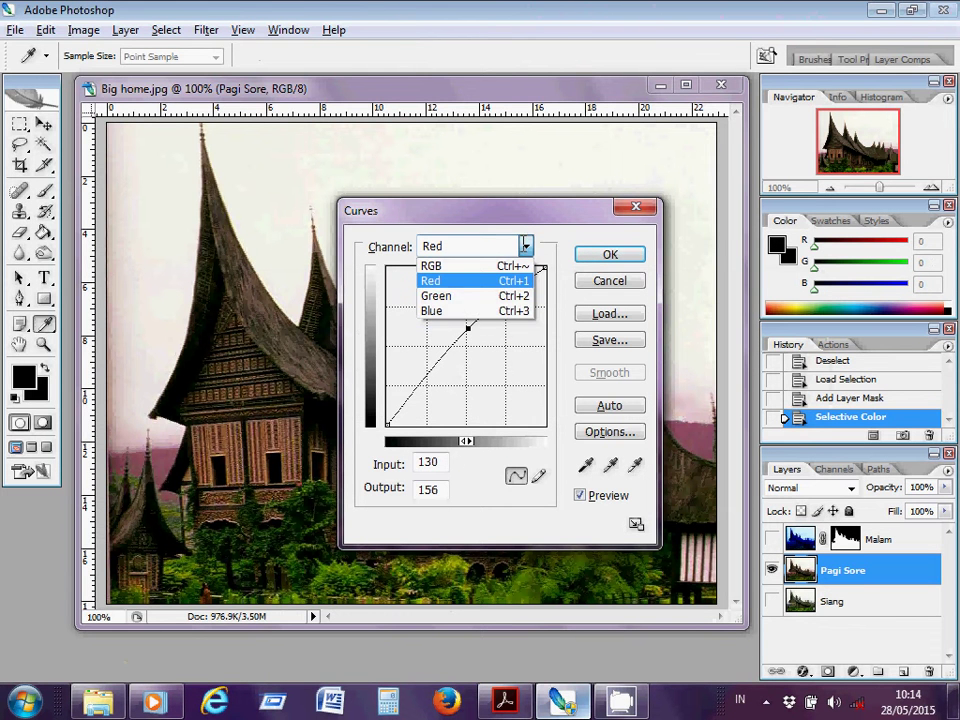
pyautogui.click(466, 296)
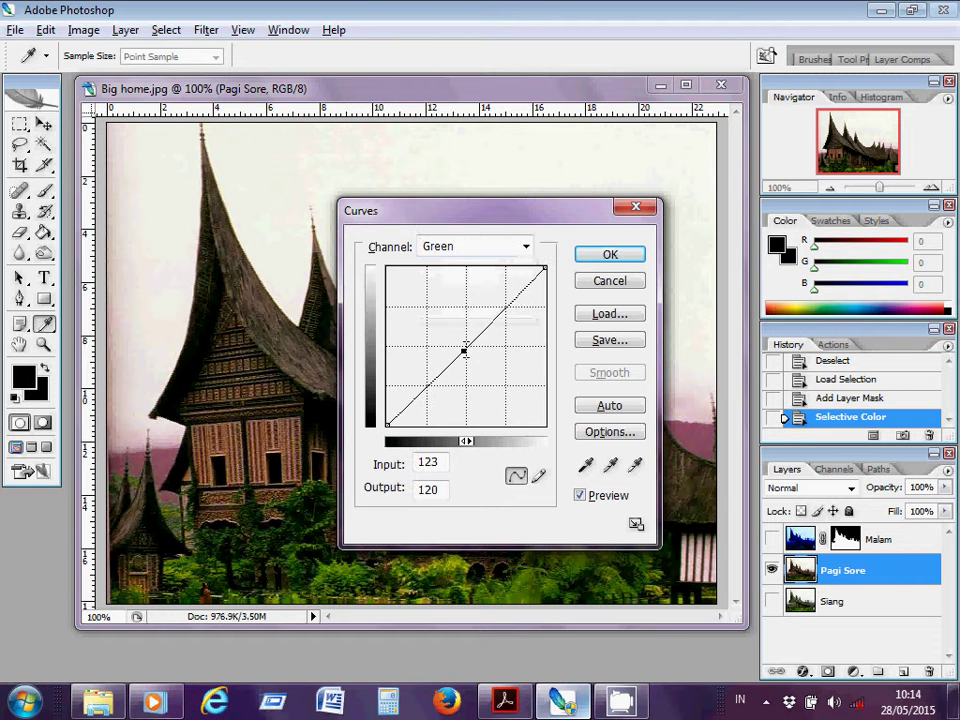
pyautogui.moveTo(465, 347)
pyautogui.mouseDown()
pyautogui.moveTo(467, 326)
pyautogui.moveTo(466, 334)
pyautogui.mouseUp()
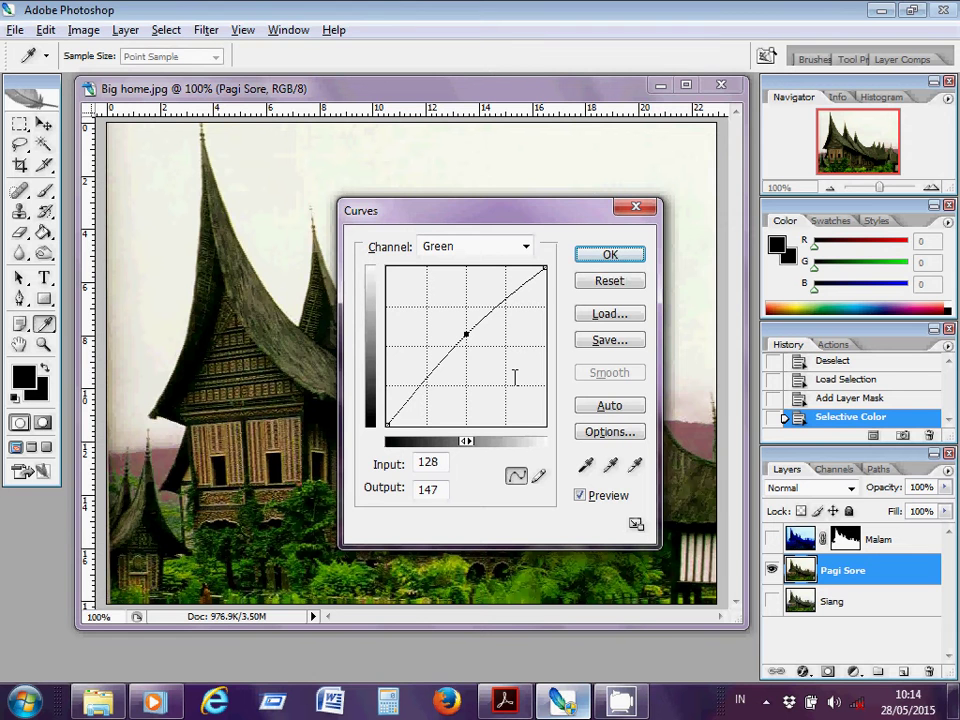
pyautogui.hotkey('alt', 'Tab')
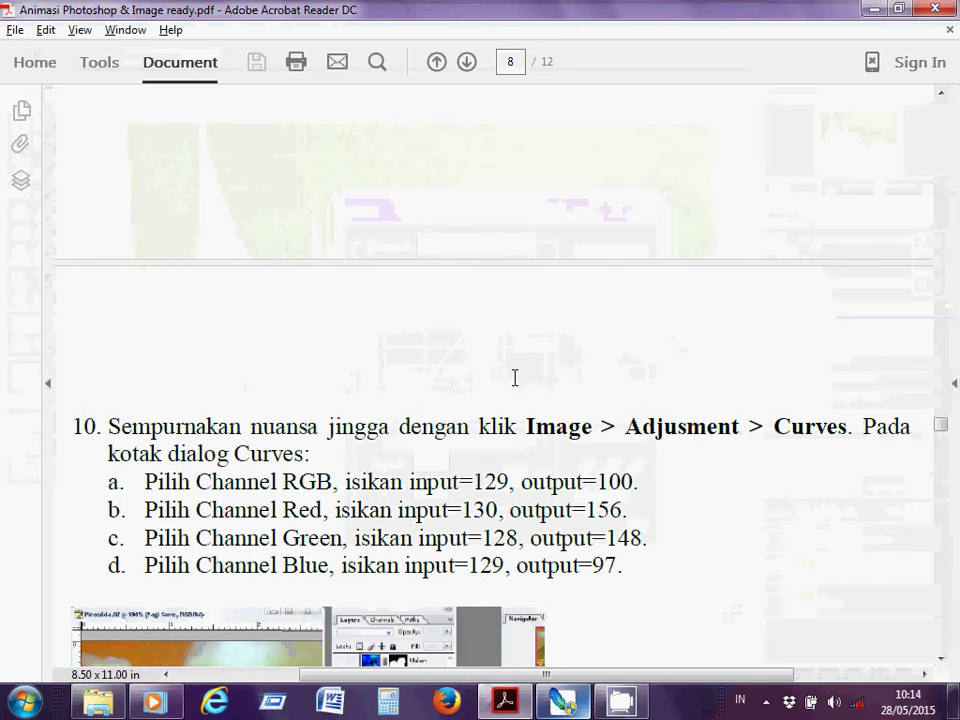
pyautogui.hotkey('alt', 'Tab')
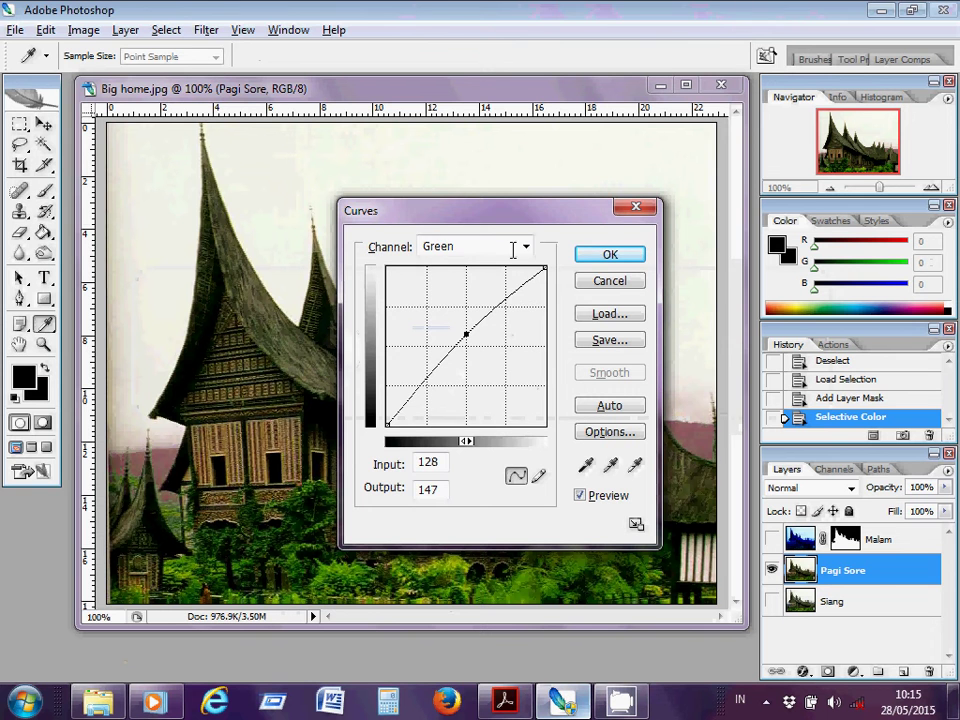
# Place a point on the Blue channel curve at input 129, output 97.
pyautogui.click(513, 250)
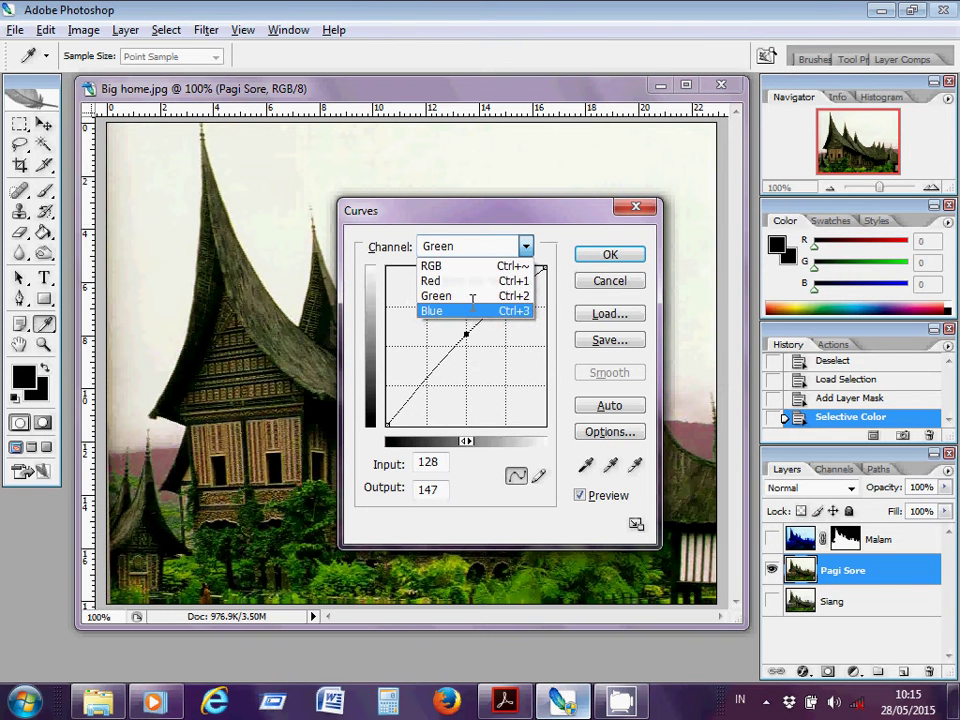
pyautogui.click(472, 310)
pyautogui.click(459, 348)
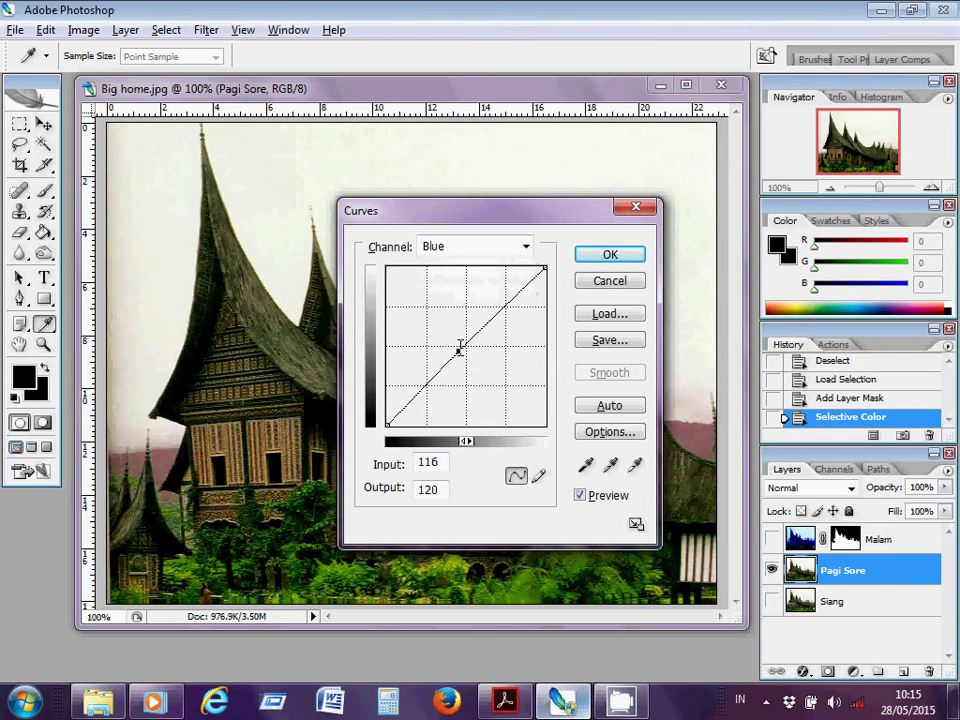
pyautogui.moveTo(459, 346)
pyautogui.mouseDown()
pyautogui.moveTo(468, 347)
pyautogui.moveTo(466, 365)
pyautogui.mouseUp()
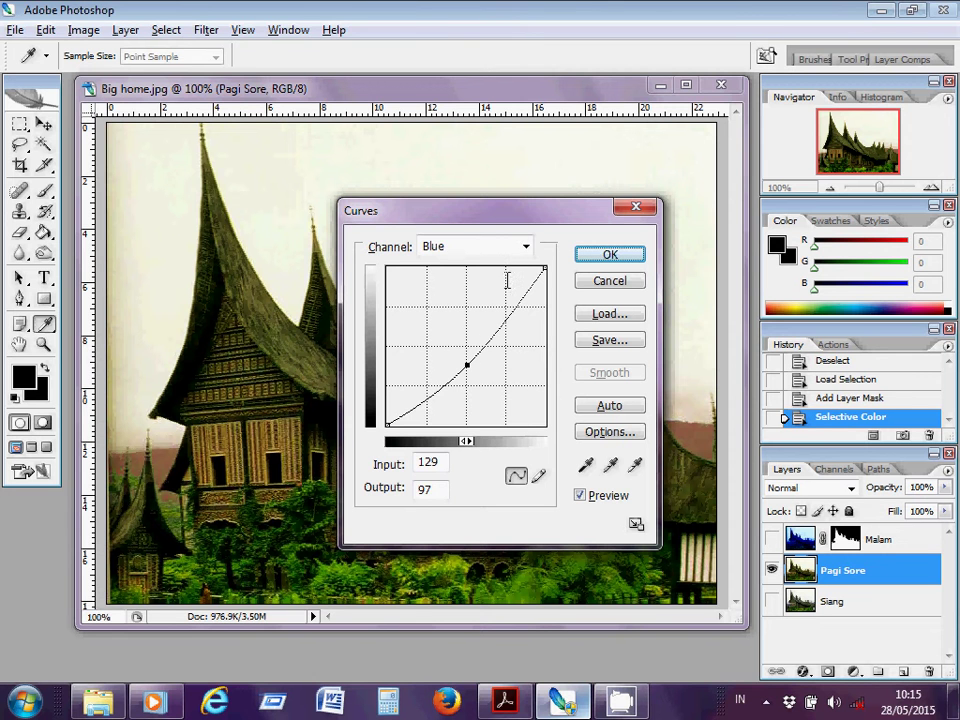
# Review the Red curve, then move the RGB curve's point to input 164, output 102 to darken the image.
pyautogui.click(524, 242)
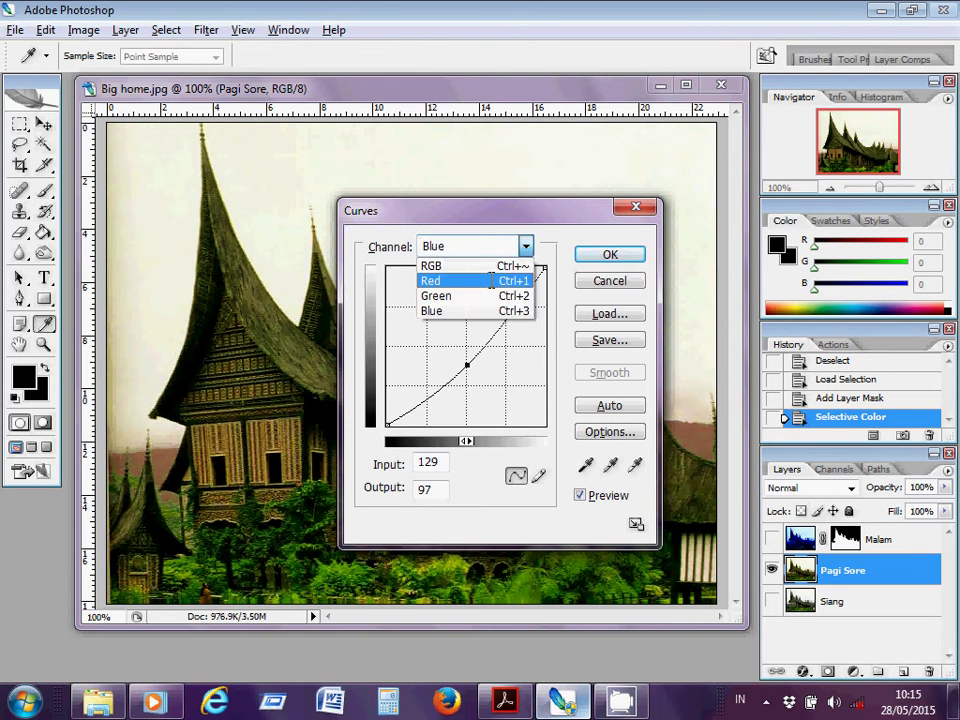
pyautogui.click(491, 281)
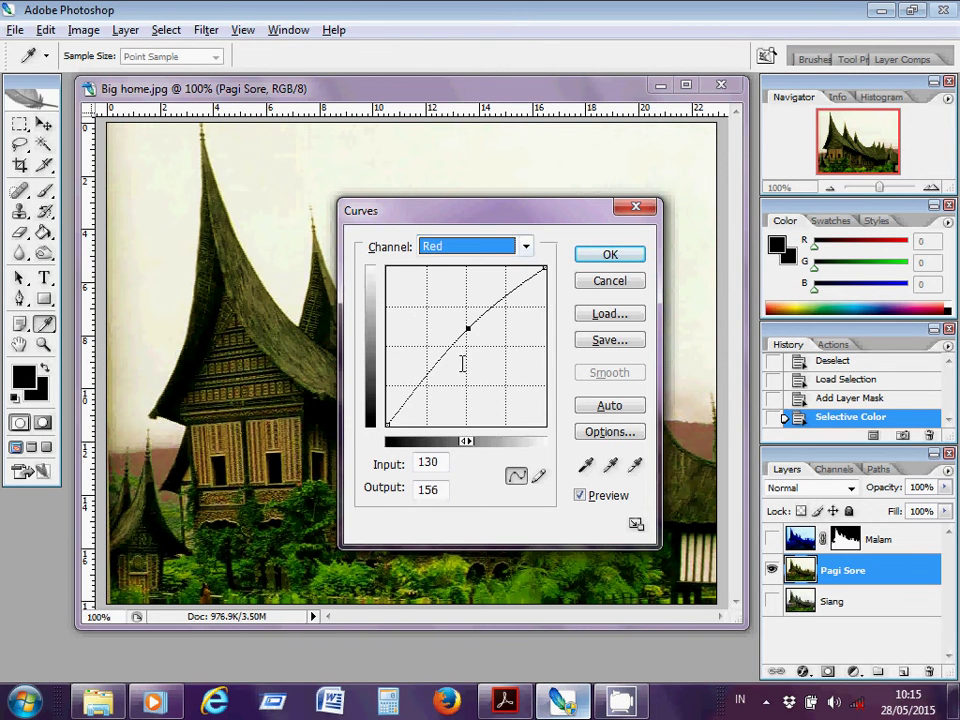
pyautogui.click(522, 248)
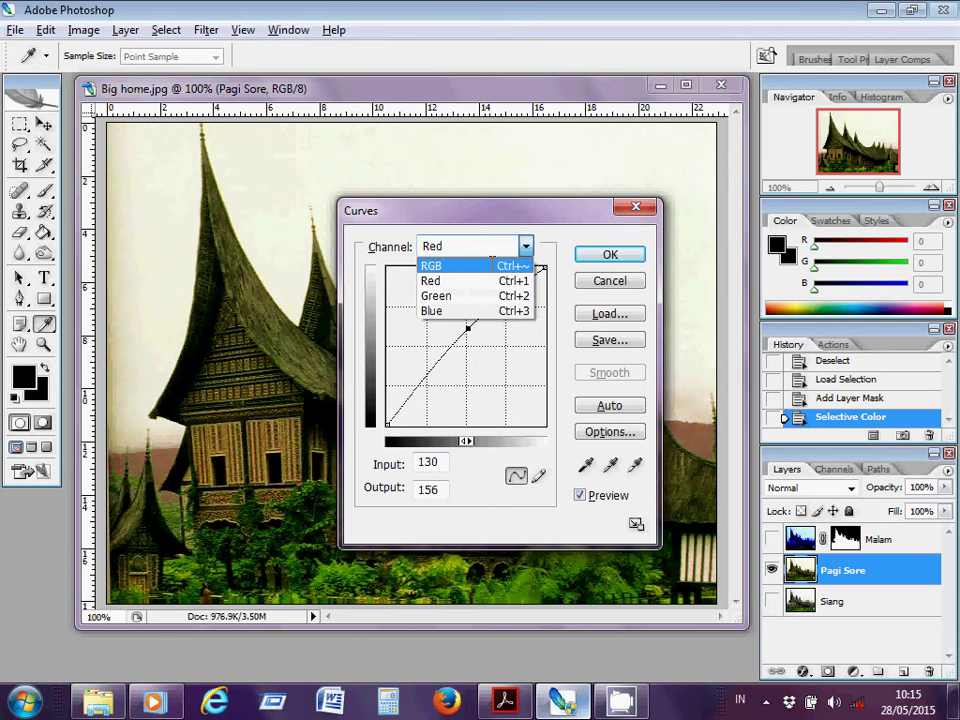
pyautogui.click(491, 262)
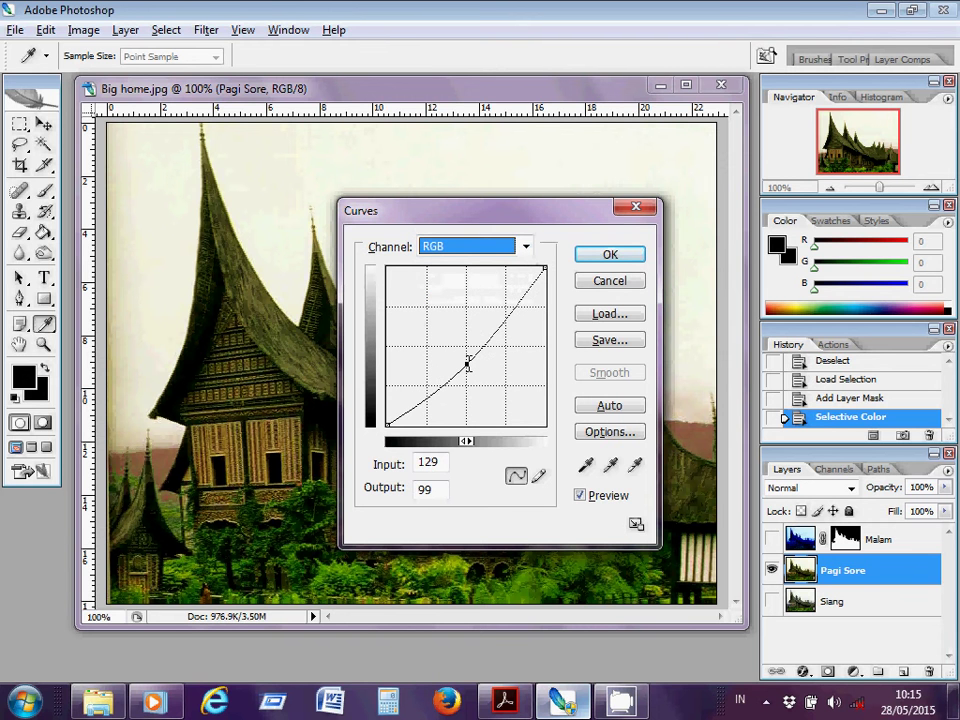
pyautogui.moveTo(467, 365); pyautogui.dragTo(489, 362)
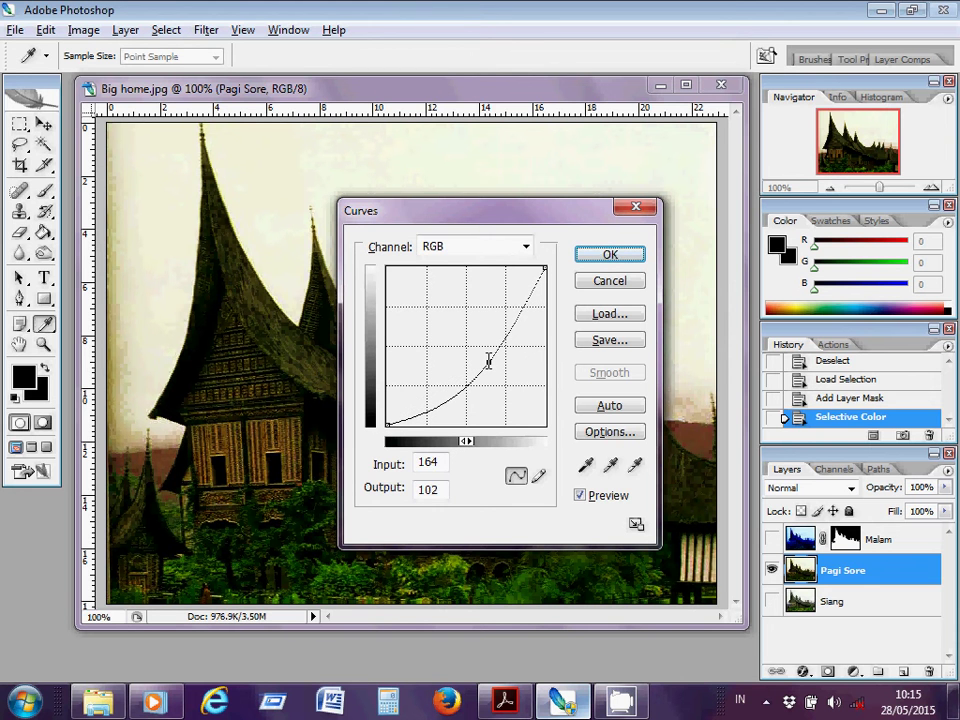
# Move the Red channel curve's point to input 103, output 158 to strengthen the reddish tone.
pyautogui.click(520, 246)
pyautogui.click(490, 280)
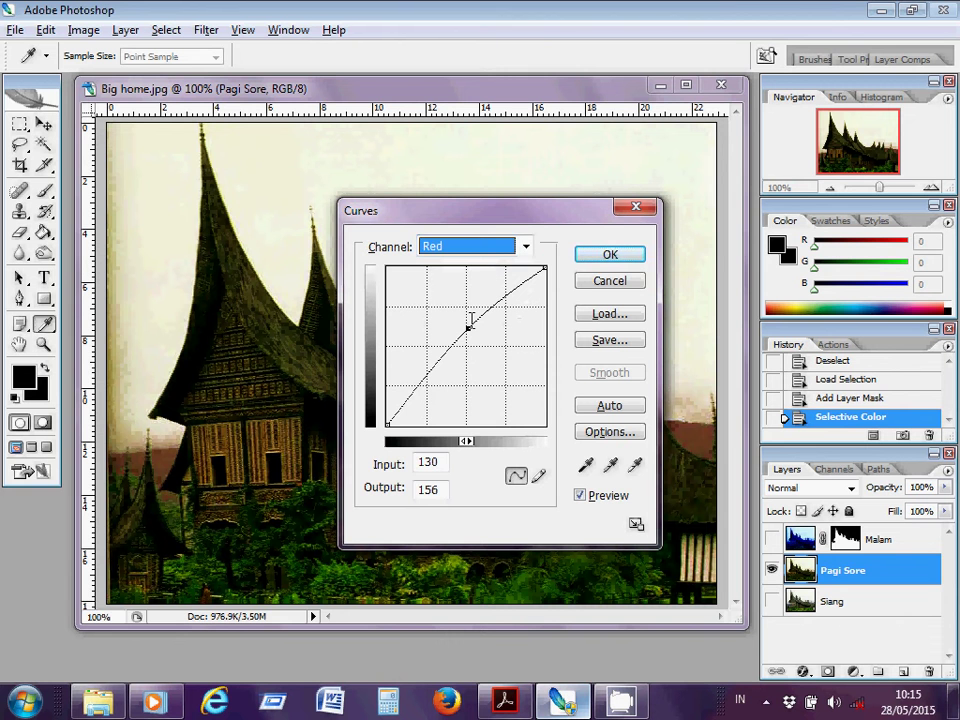
pyautogui.moveTo(467, 326); pyautogui.dragTo(451, 326)
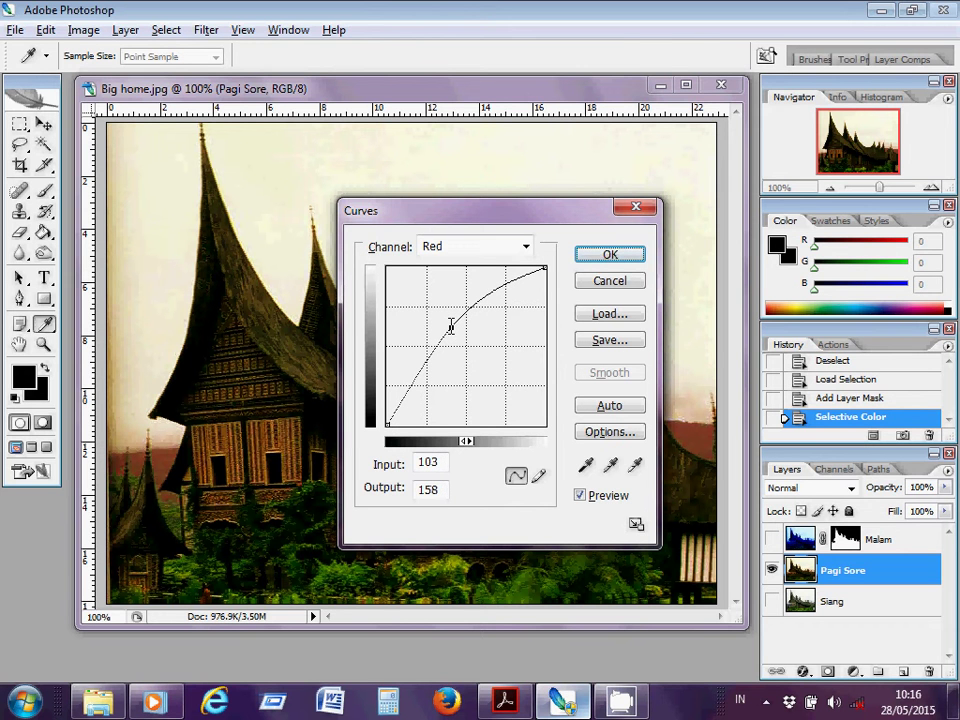
# Move the Green channel curve's point to input 109, output 121 to reduce the green tone.
pyautogui.click(525, 246)
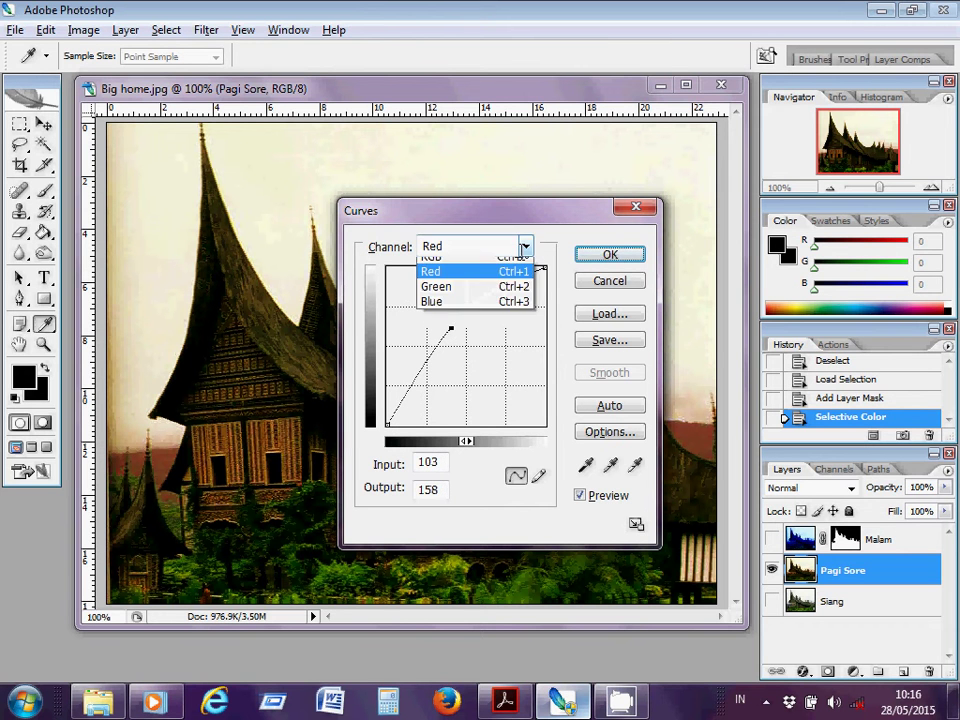
pyautogui.click(484, 296)
pyautogui.moveTo(466, 334)
pyautogui.mouseDown()
pyautogui.moveTo(465, 325)
pyautogui.moveTo(463, 339)
pyautogui.moveTo(446, 342)
pyautogui.moveTo(461, 326)
pyautogui.moveTo(456, 332)
pyautogui.moveTo(450, 318)
pyautogui.moveTo(455, 348)
pyautogui.mouseUp()
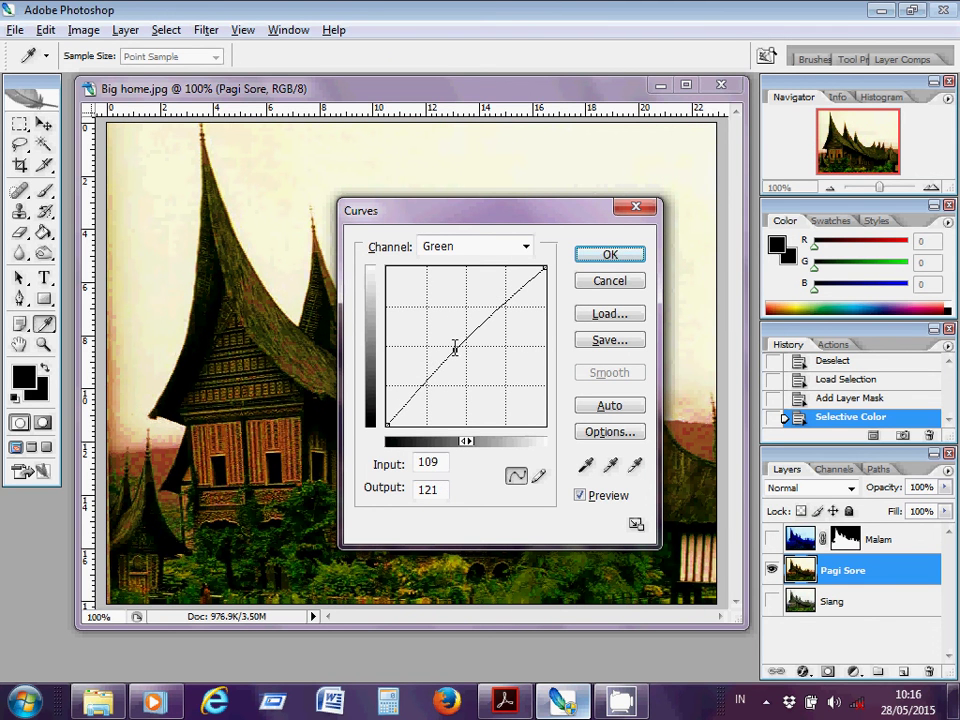
# Review the Blue channel curve and apply the Curves adjustment to the Pagi Sore layer.
pyautogui.click(525, 246)
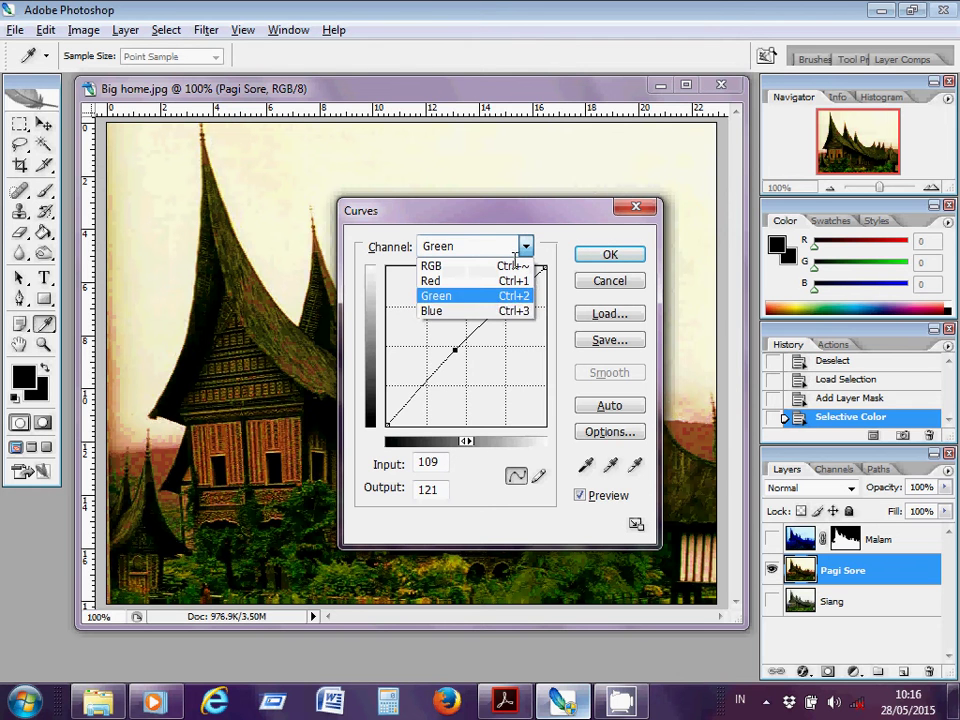
pyautogui.click(480, 306)
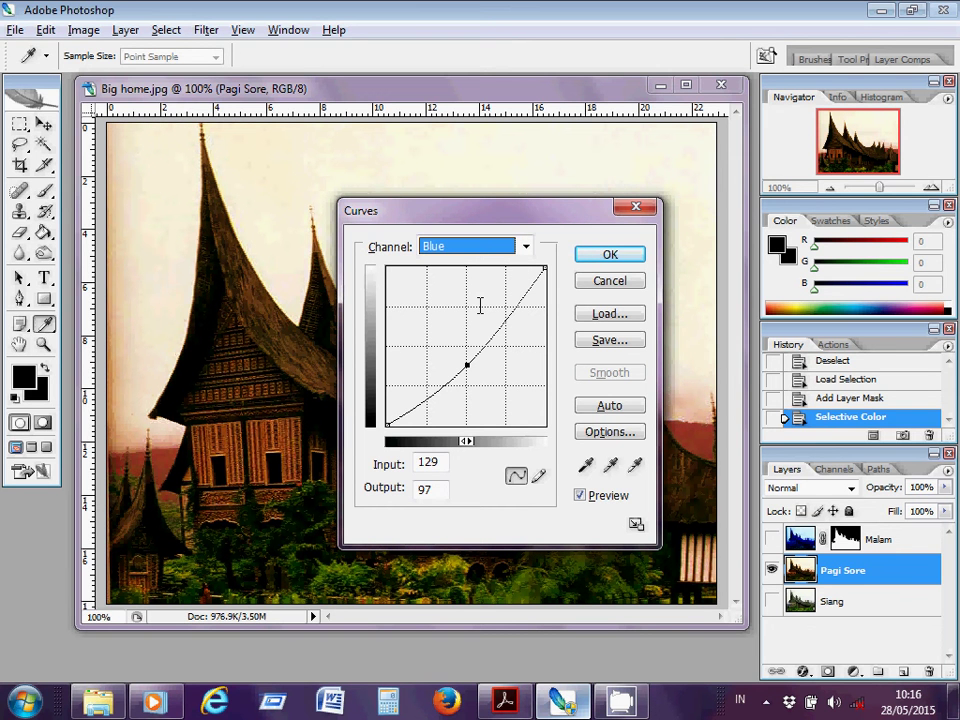
pyautogui.click(600, 254)
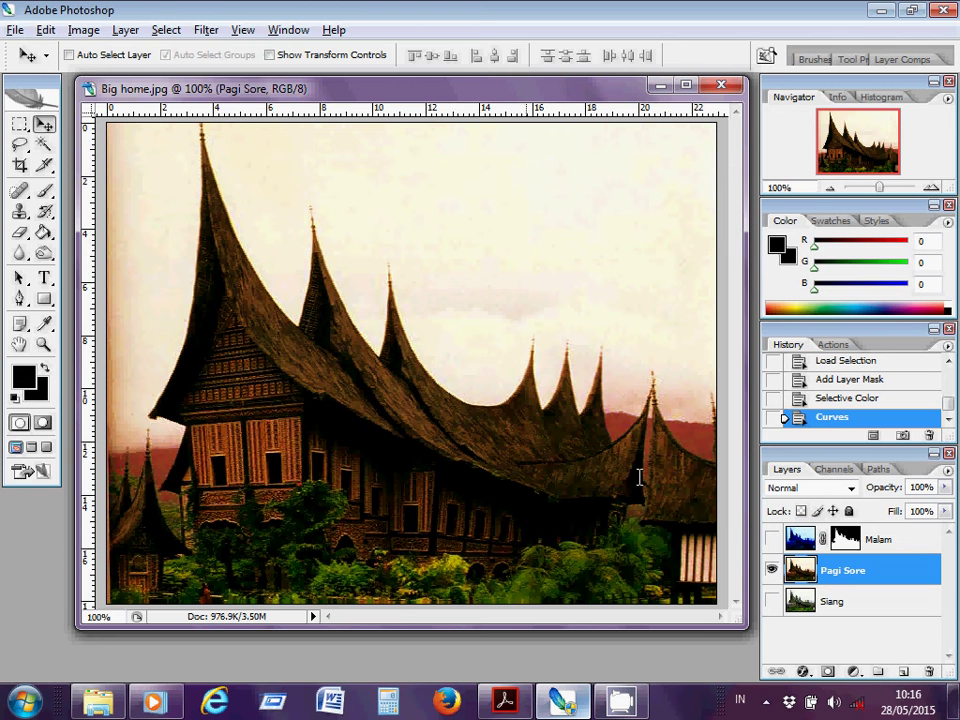
# Compare the day, dusk and night versions by toggling the visibility of the Malam, Siang and Pagi Sore layers.
pyautogui.click(772, 539)
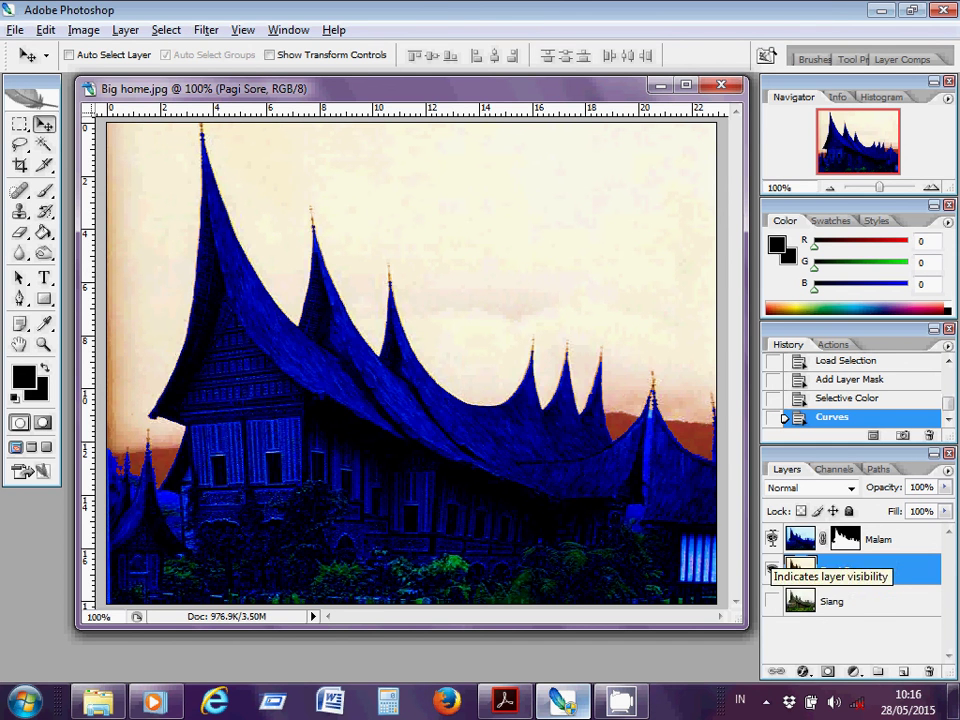
pyautogui.click(772, 539)
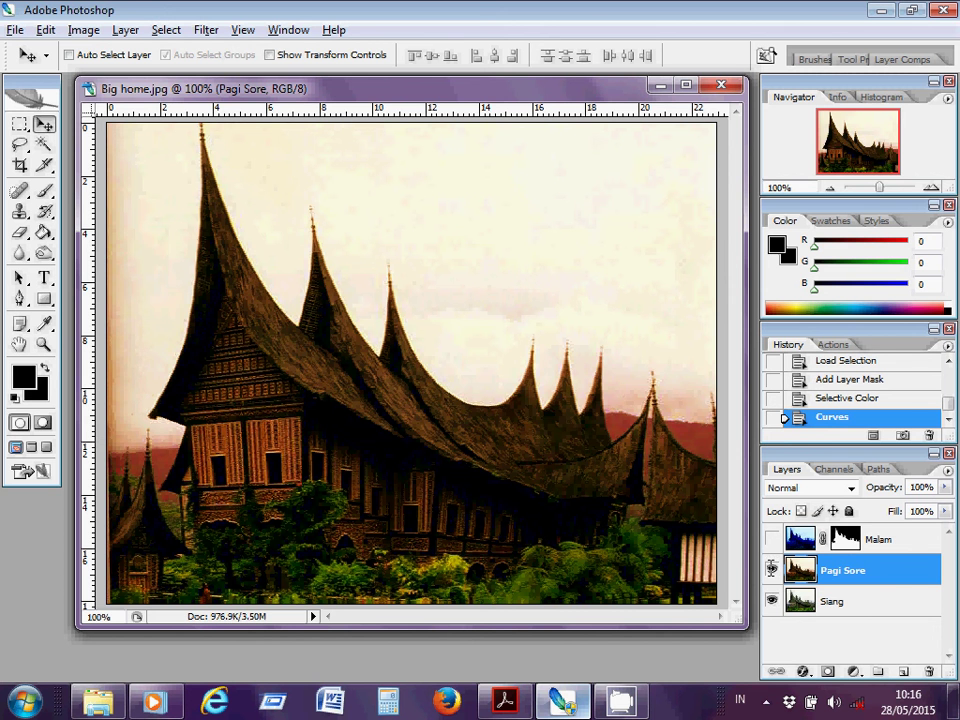
pyautogui.click(771, 569)
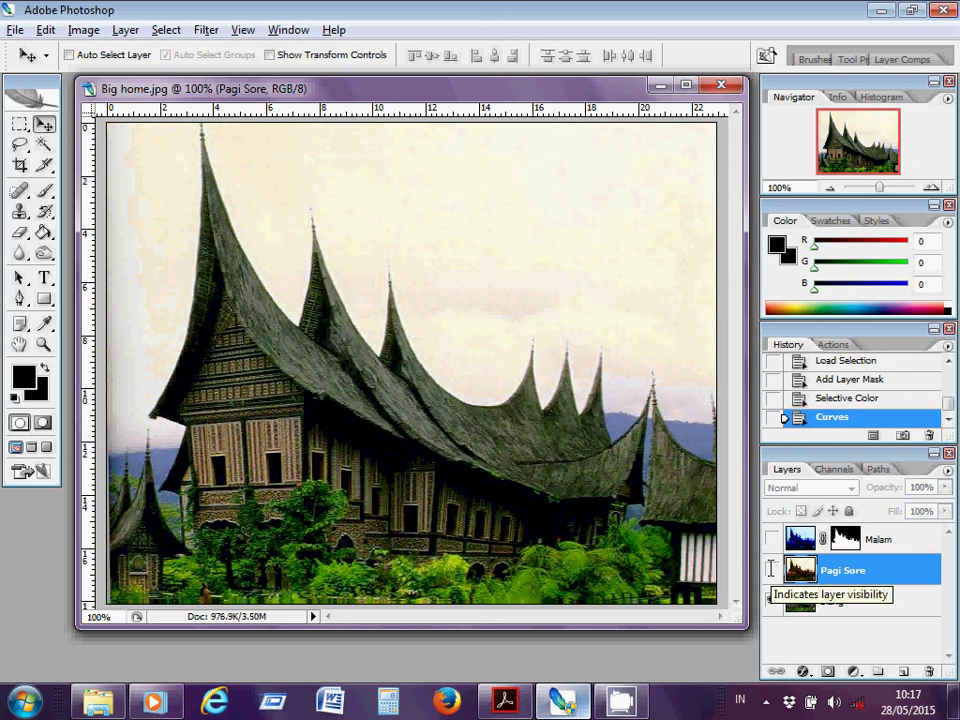
pyautogui.click(771, 569)
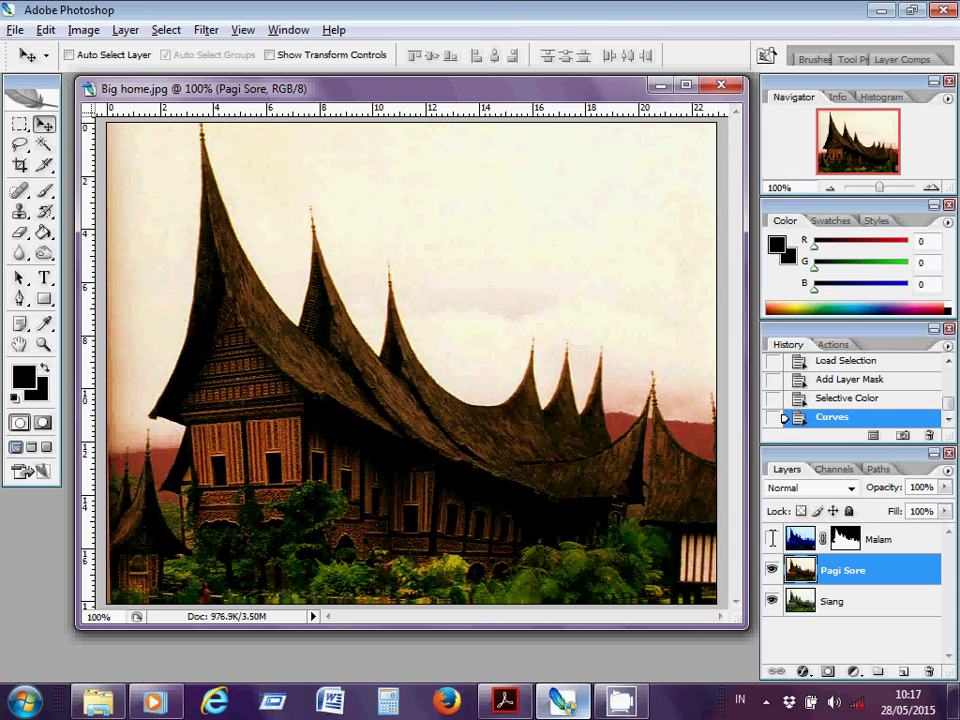
# Hide and show the Malam and Pagi Sore layers repeatedly to compare the night, dusk and day looks, ending with all layers shown.
pyautogui.click(771, 538)
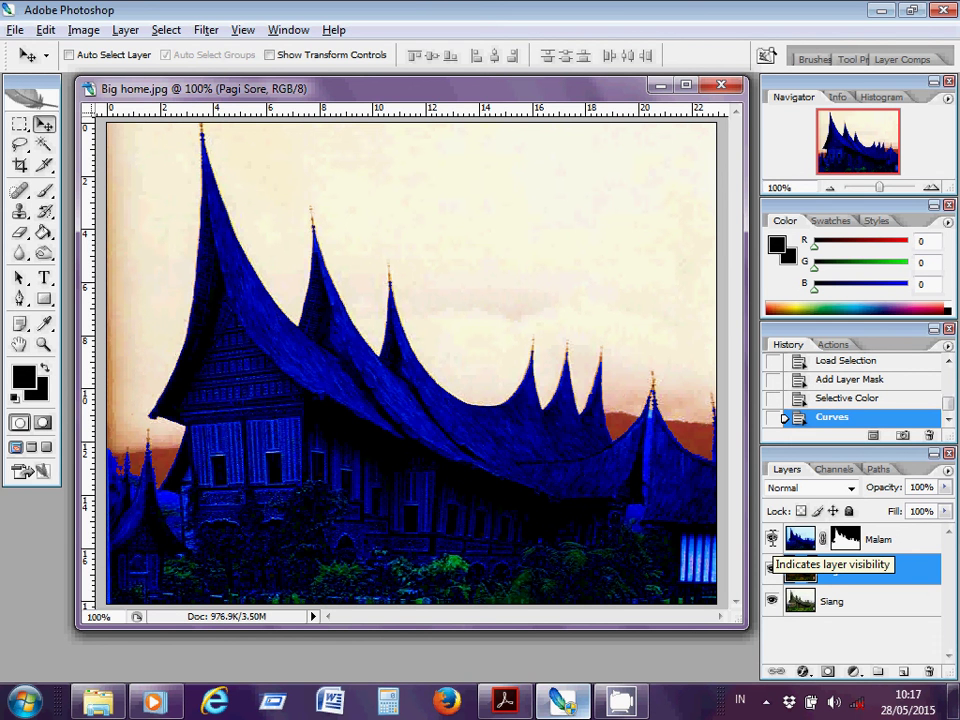
pyautogui.click(771, 539)
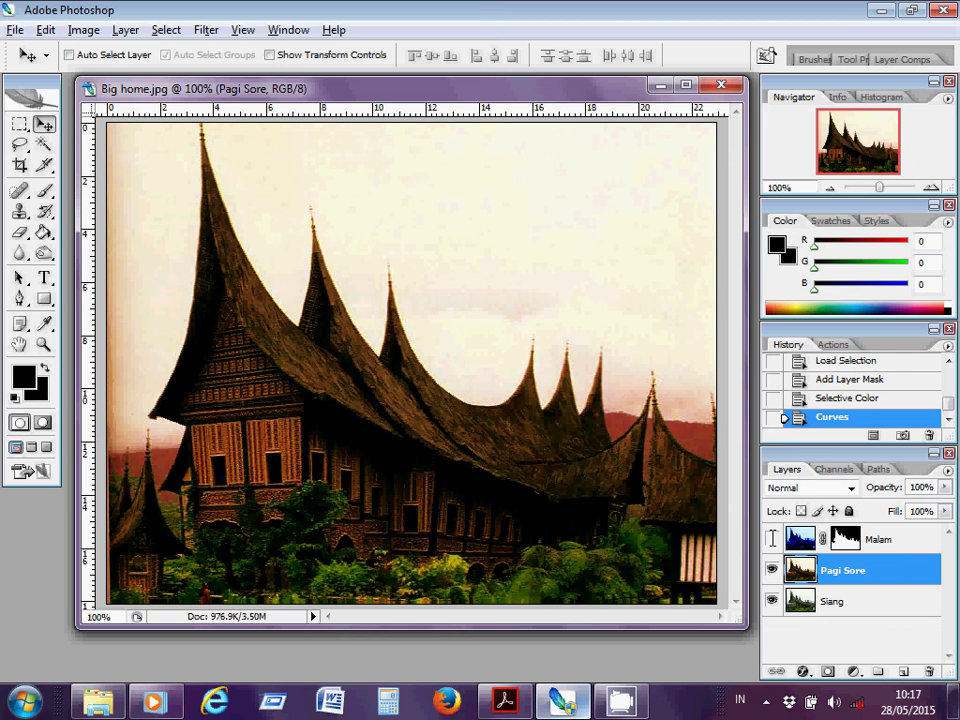
pyautogui.click(771, 570)
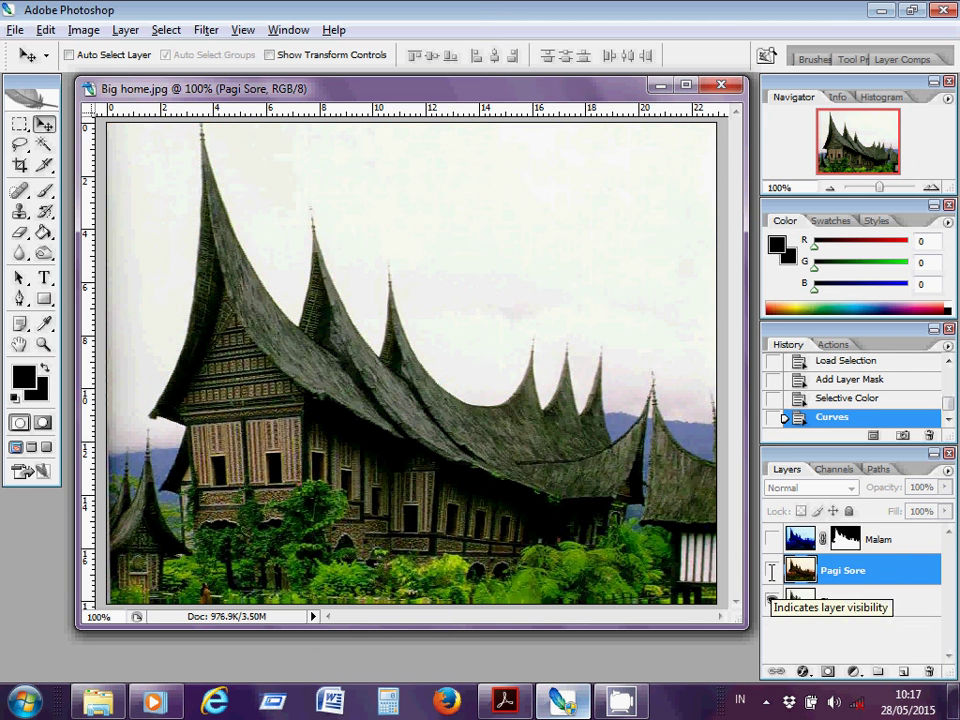
pyautogui.click(771, 570)
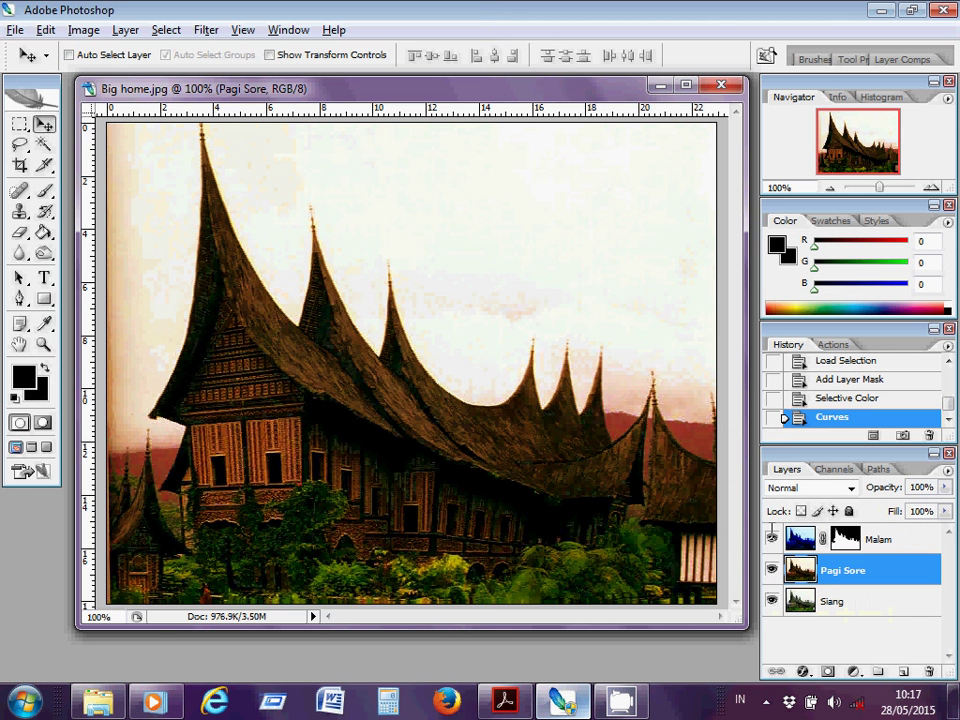
pyautogui.click(771, 539)
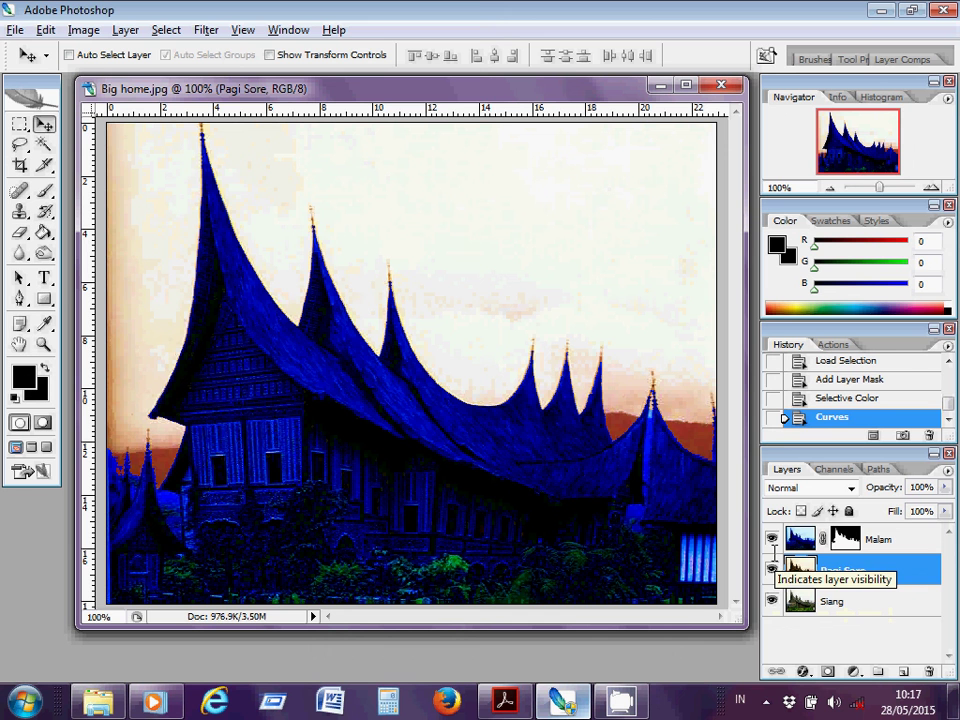
pyautogui.click(772, 566)
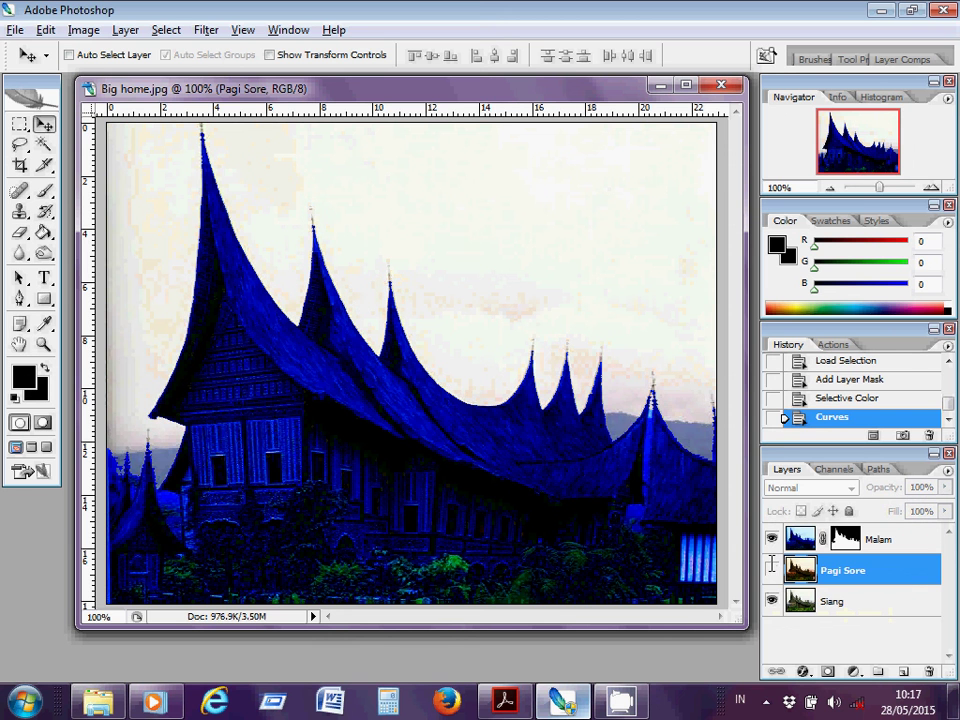
pyautogui.click(772, 566)
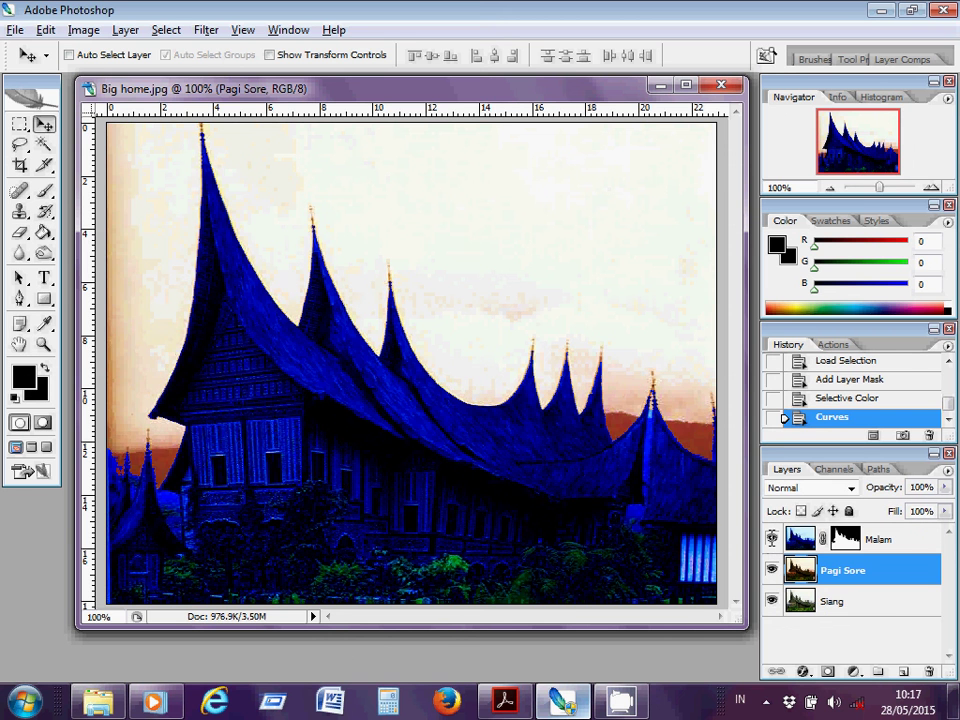
pyautogui.click(772, 539)
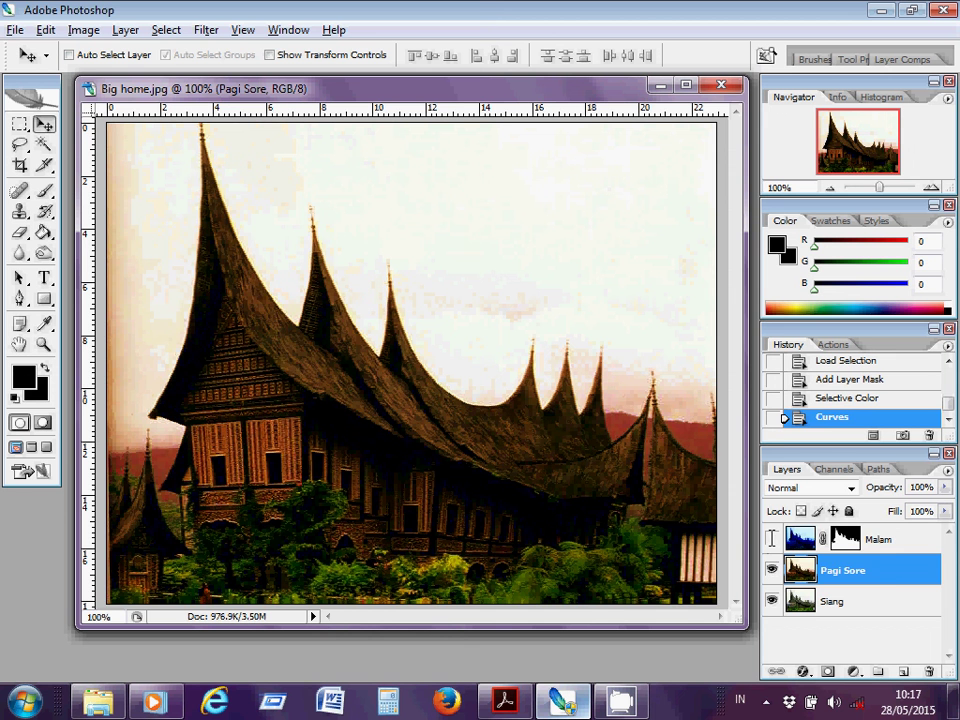
pyautogui.click(772, 569)
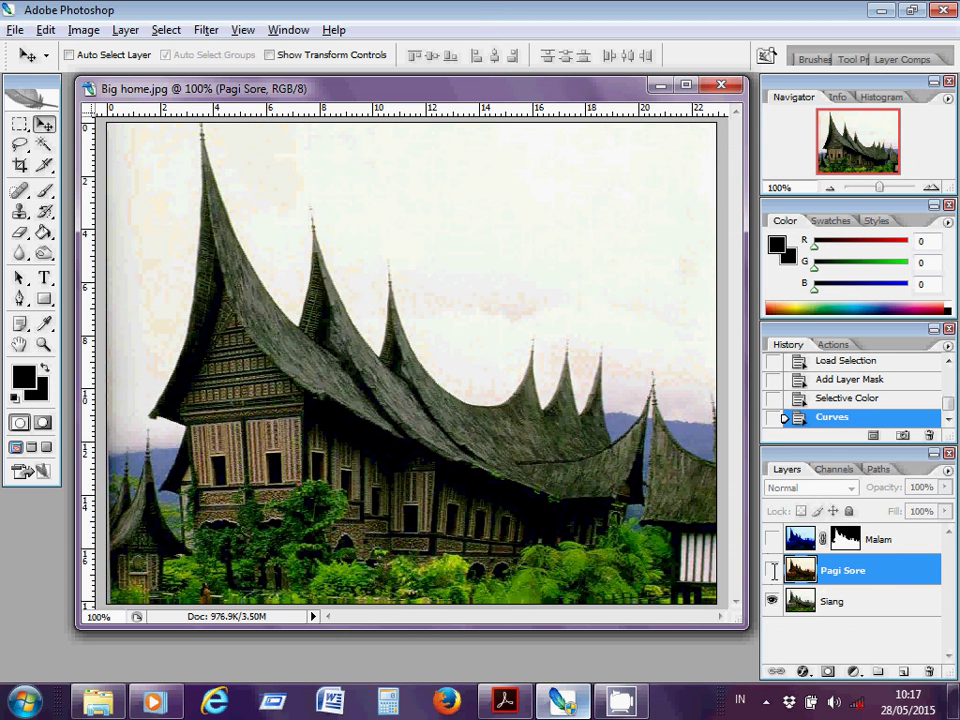
pyautogui.click(772, 569)
pyautogui.click(771, 539)
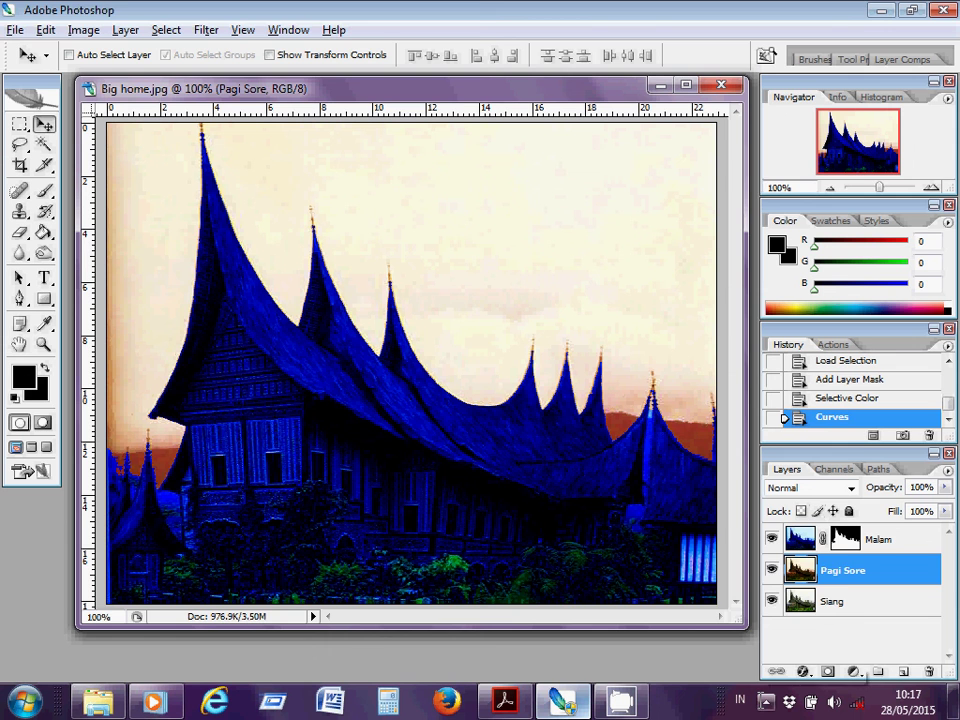
pyautogui.click(766, 701)
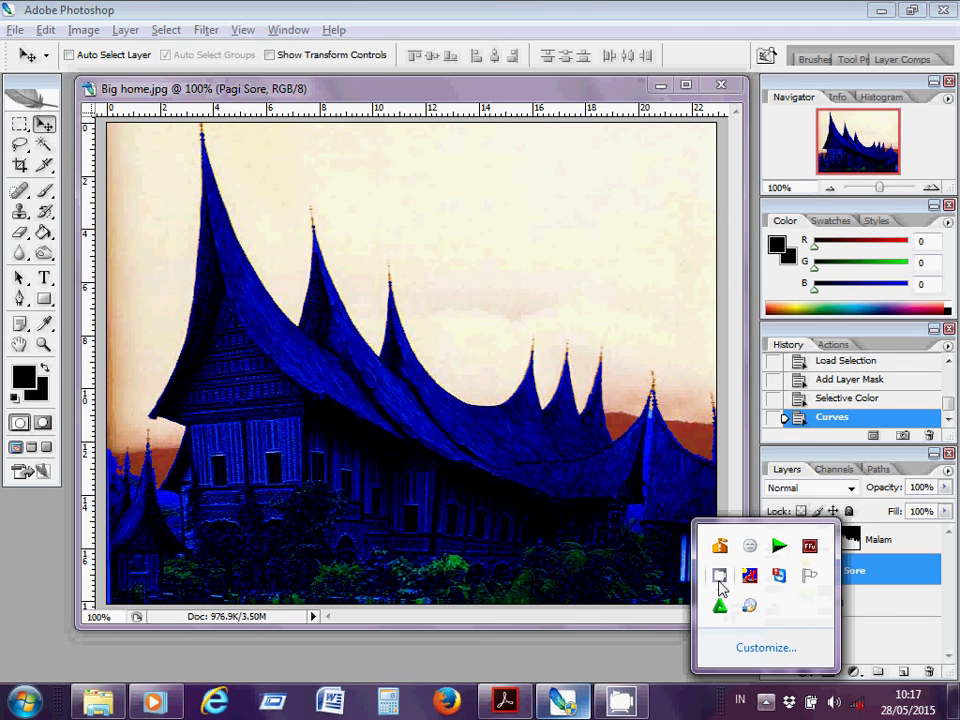